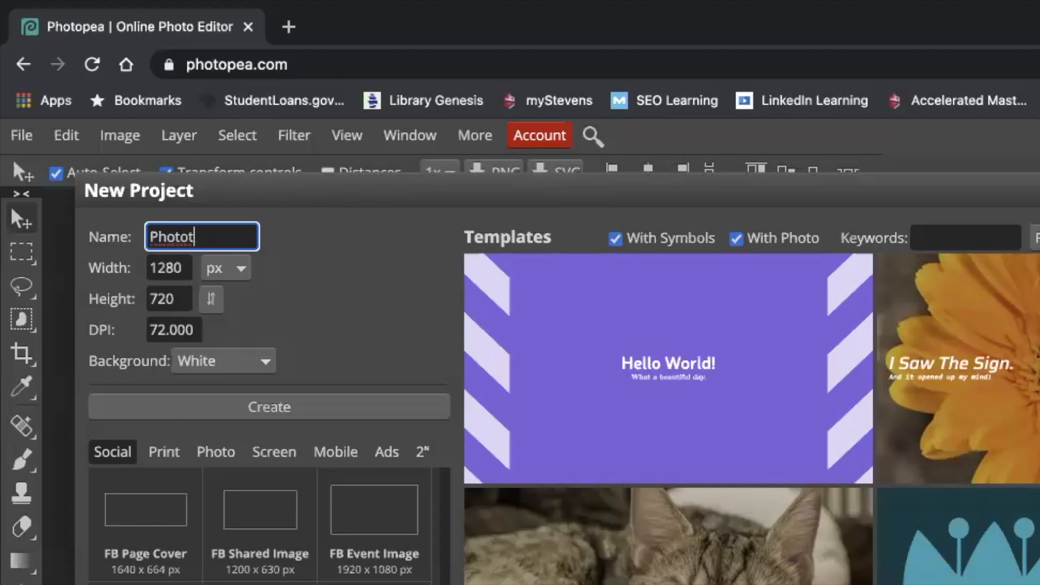
Step: Create a new project named Phototshop101 from the A4 print preset at 300 DPI
text(op101)
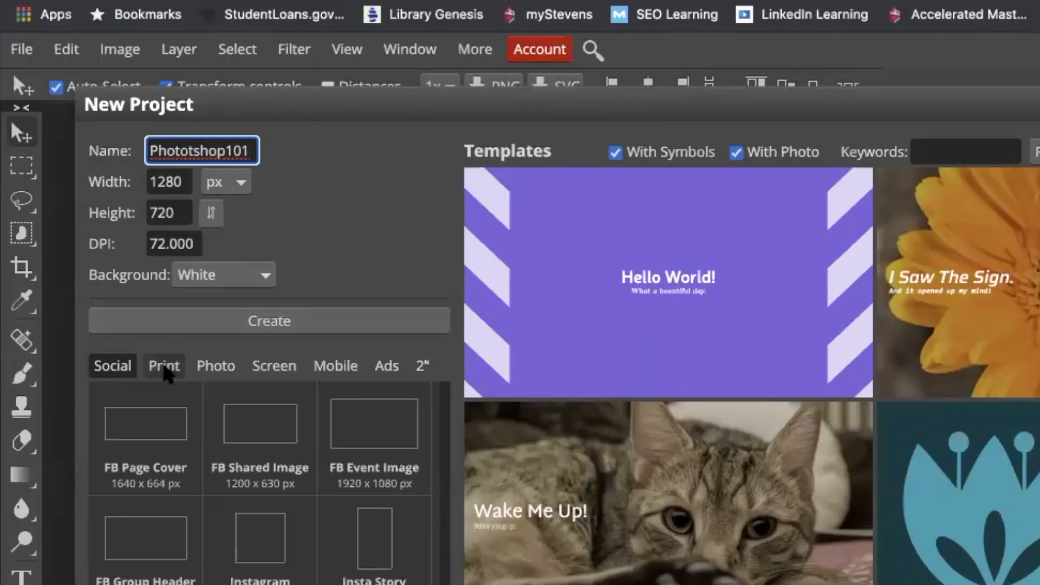
click(164, 368)
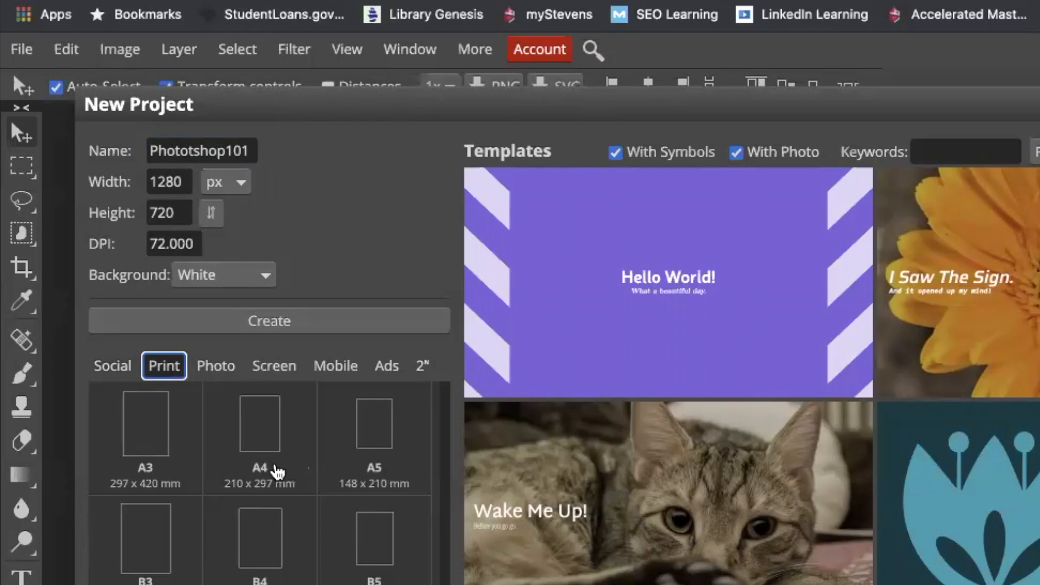
click(278, 471)
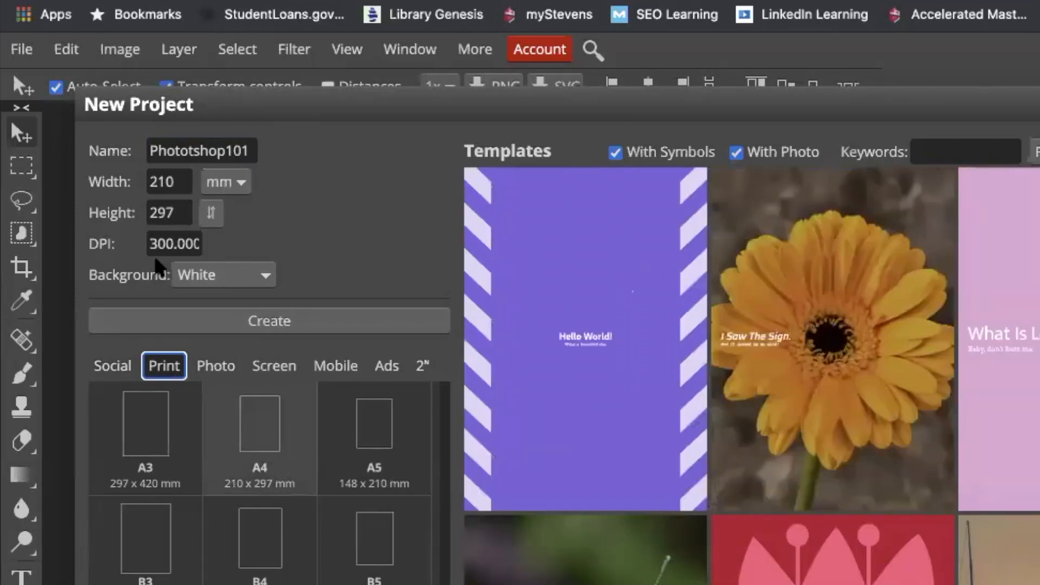
click(173, 244)
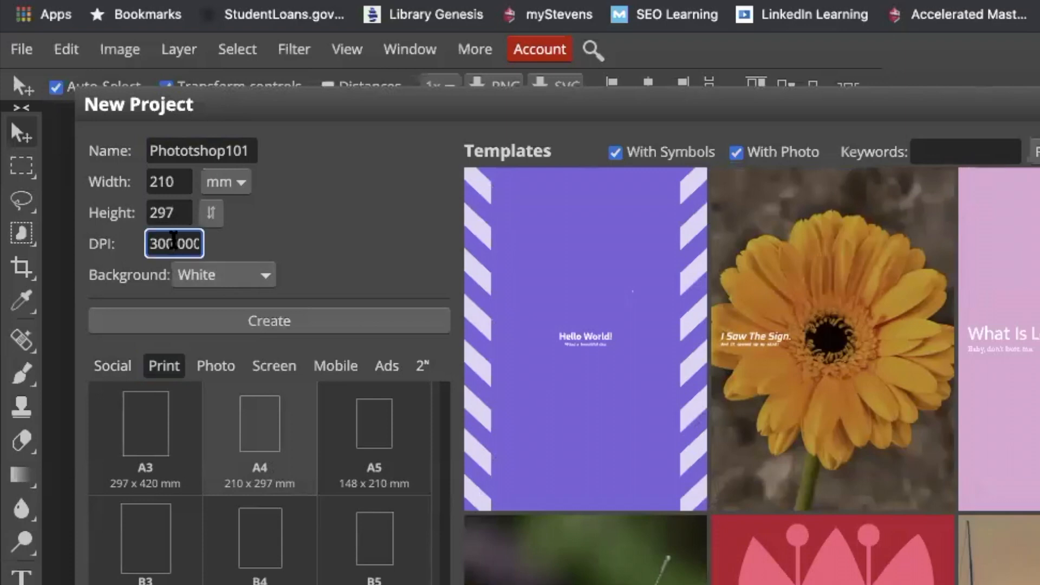
double_click(174, 241)
text(300)
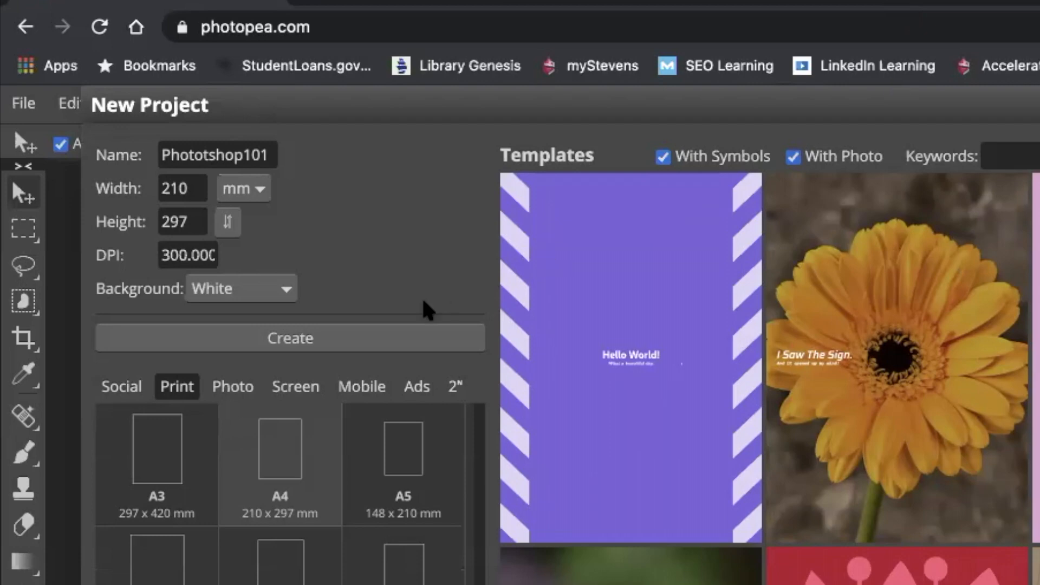
click(411, 337)
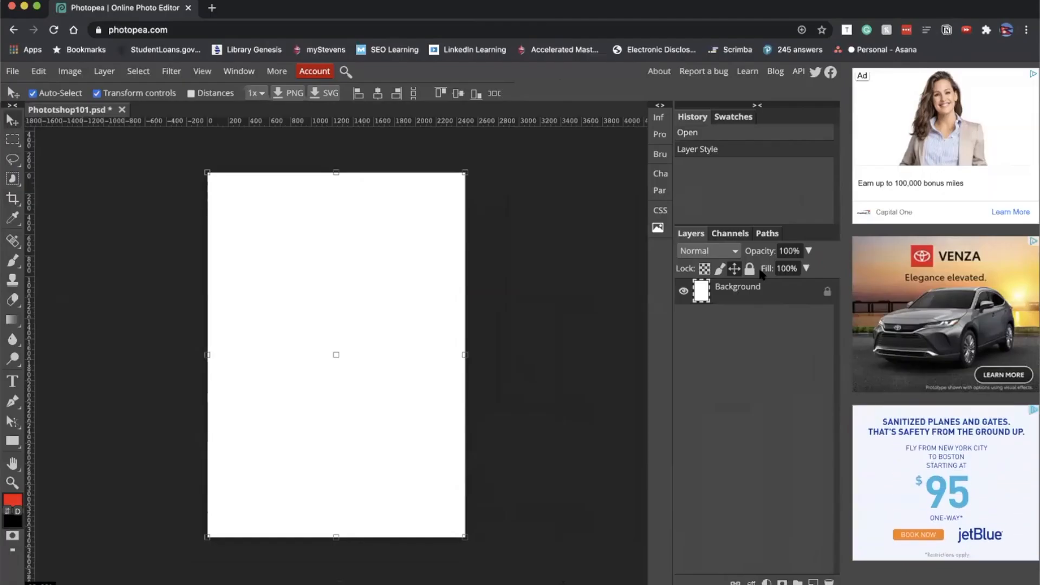
Step: Toggle the full lock of the Background layer on and back off
click(750, 268)
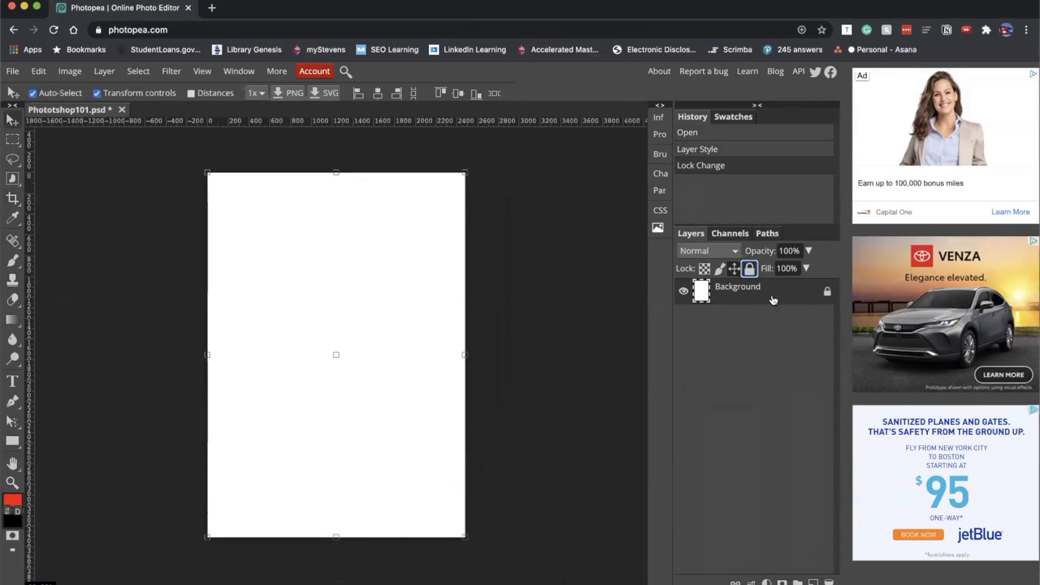
click(751, 269)
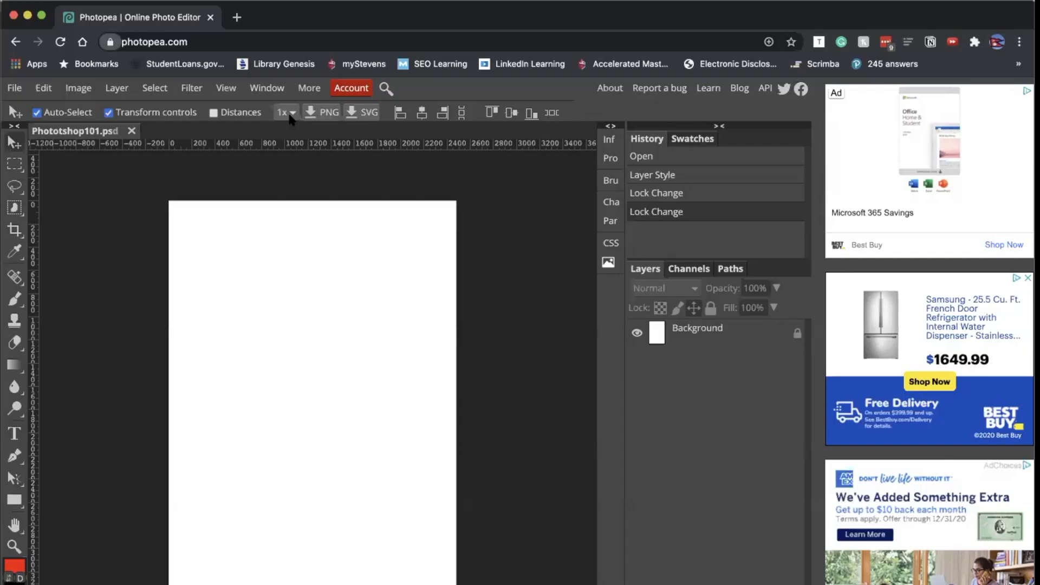
Step: Paste the copied Teen Lancers logo into the document and move it to the middle of the page
key(super+v)
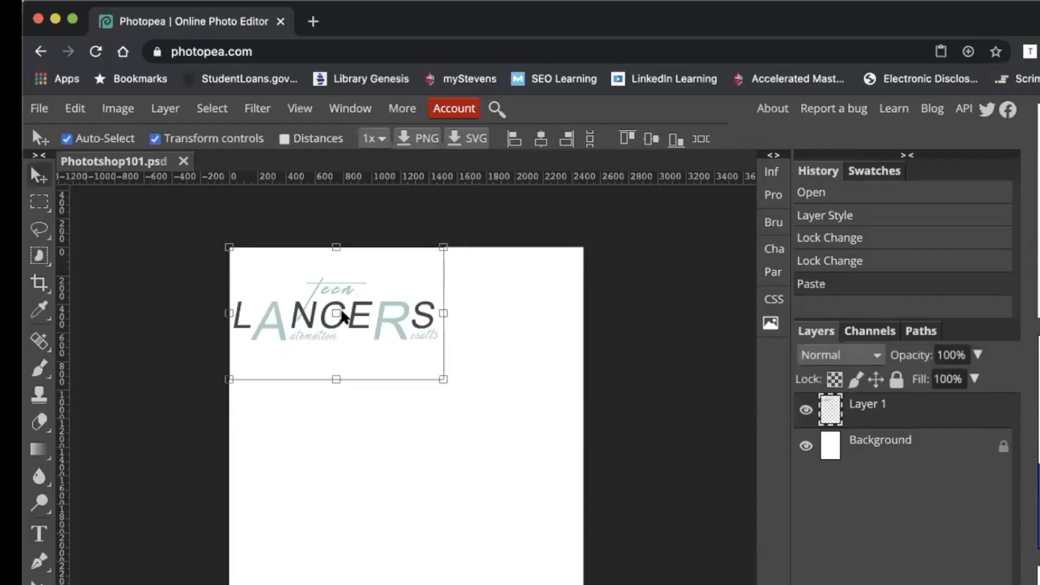
drag(344, 316, 396, 436)
drag(349, 309, 419, 492)
drag(529, 443, 360, 349)
key(Escape)
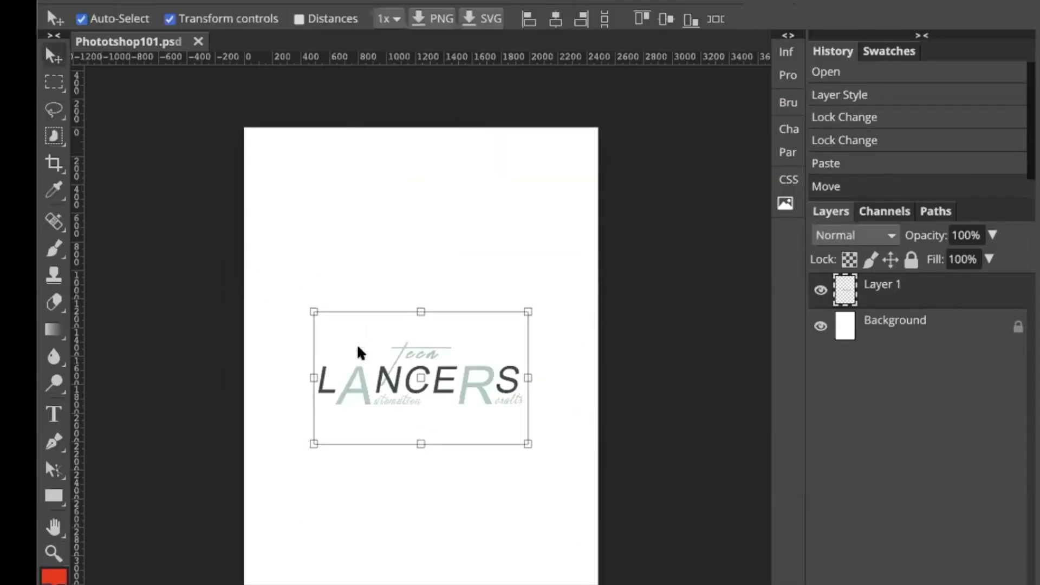
Step: Enlarge the logo, centre it along the page's upper edge and apply the transform
drag(530, 440, 601, 492)
drag(483, 383, 439, 173)
drag(414, 303, 419, 302)
key(Return)
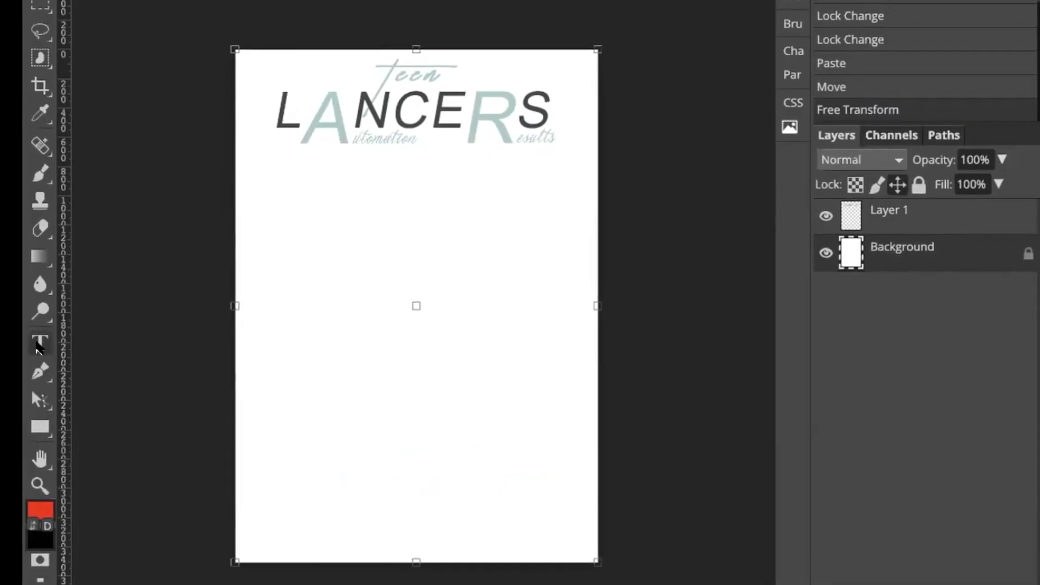
Step: Add a text layer reading "Services" on the page below the logo
click(18, 547)
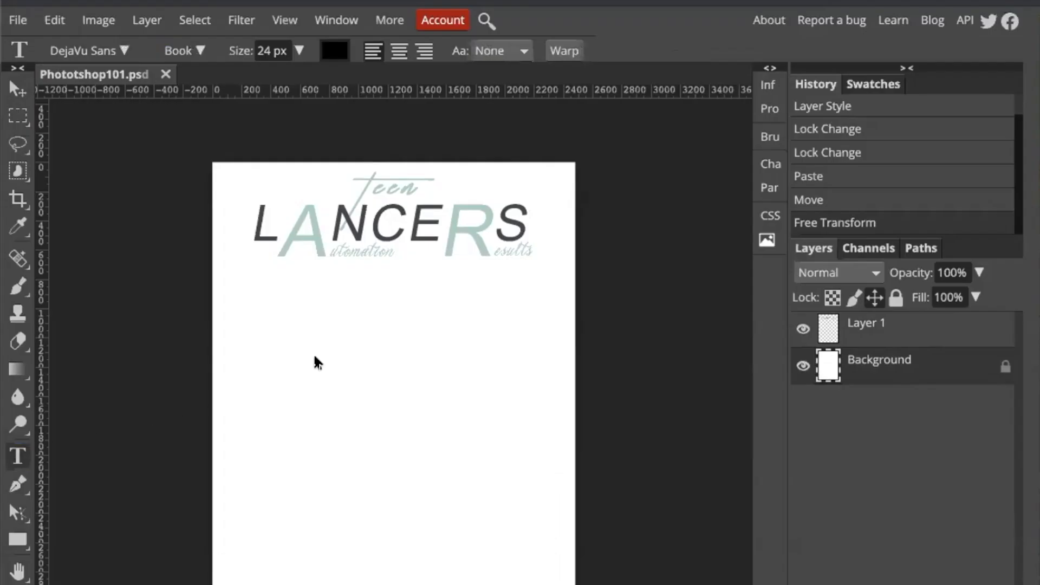
click(318, 363)
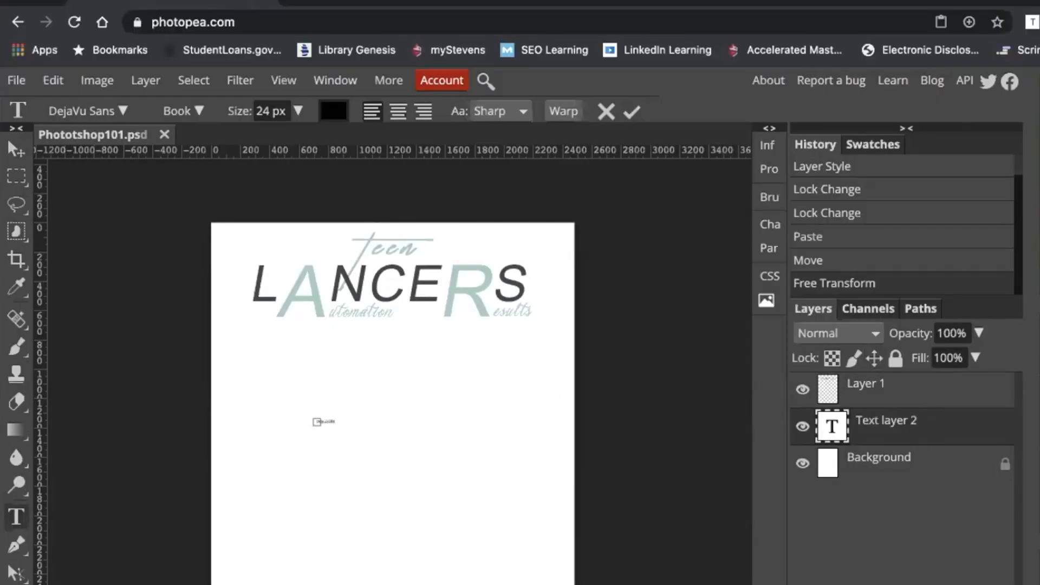
scroll(318, 421, up, 10)
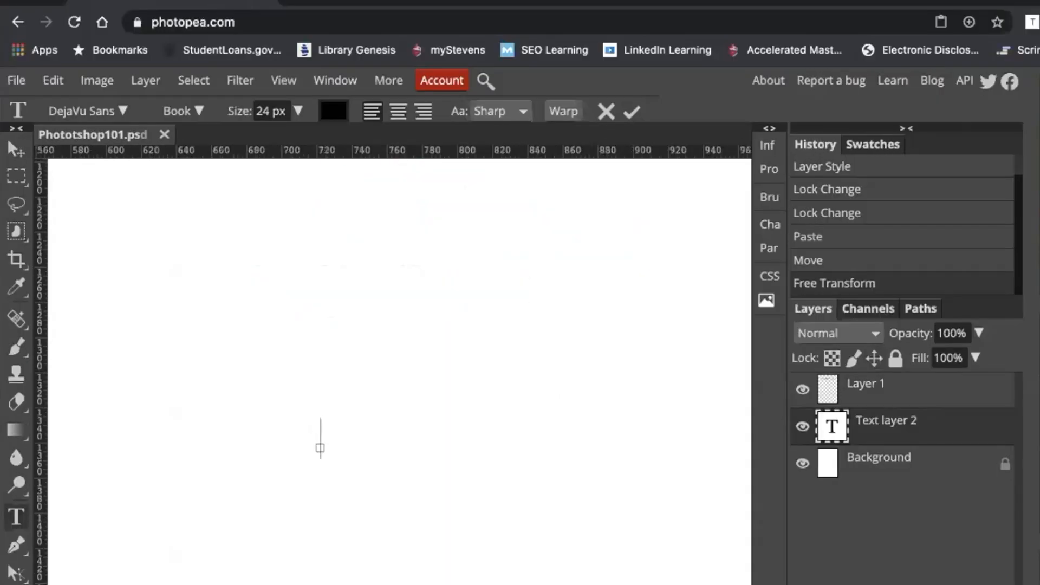
text(Servi)
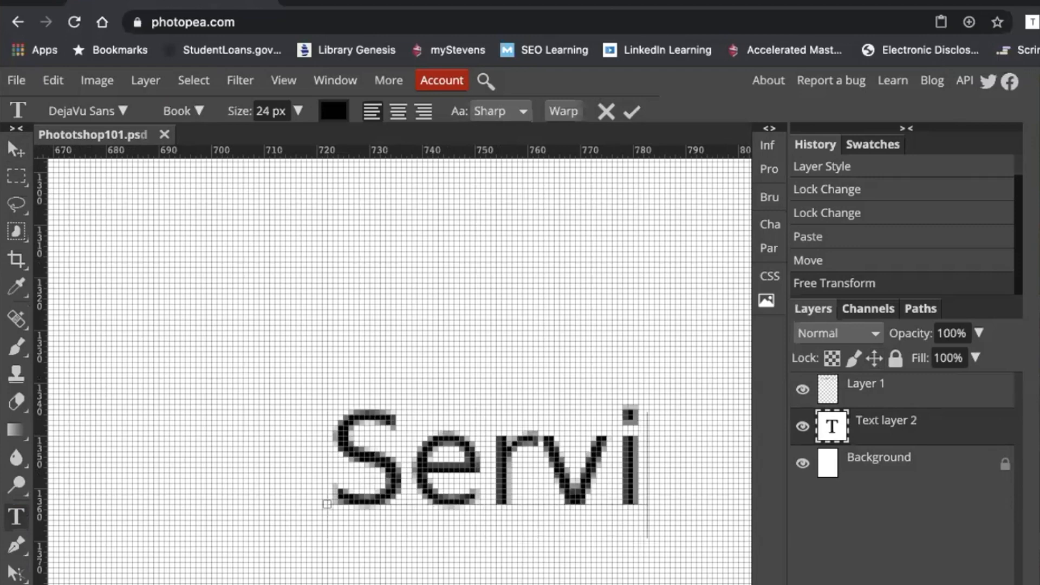
text(ces)
scroll(371, 489, down, 6)
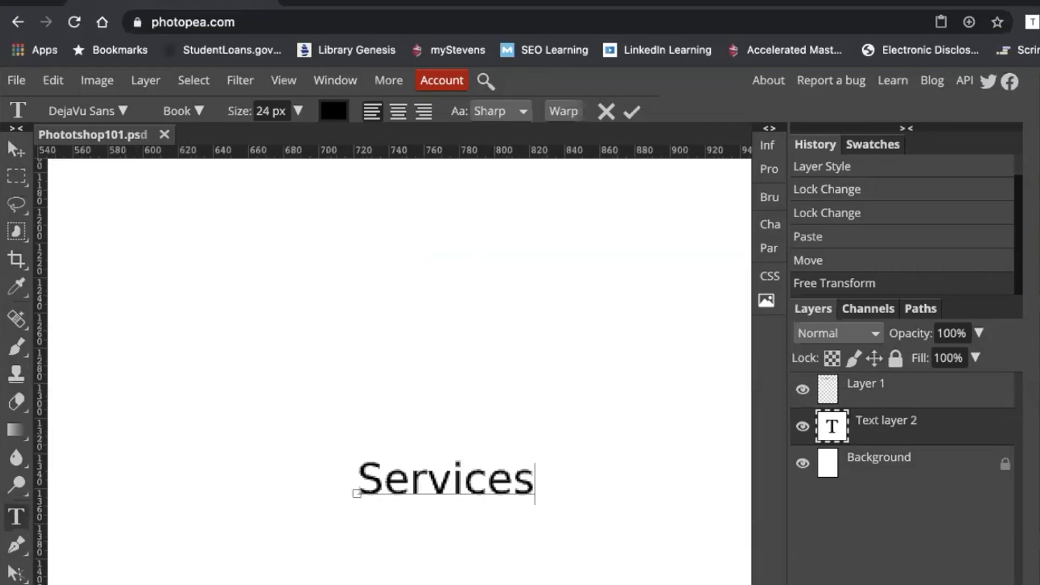
Step: Scale the new text up to about 308 px, keeping its wording as "Services"
key(ctrl+a)
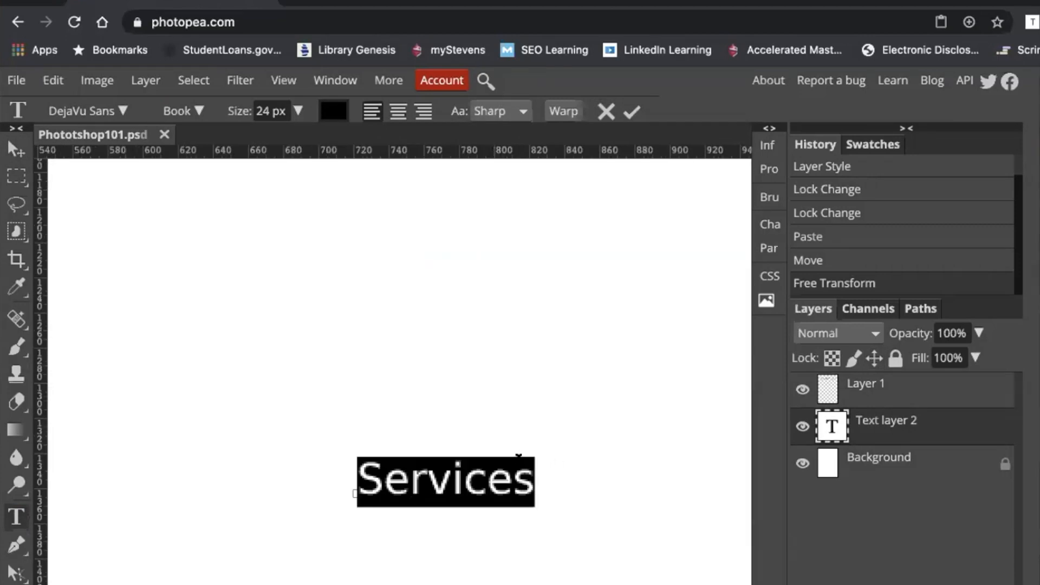
click(518, 458)
click(357, 491)
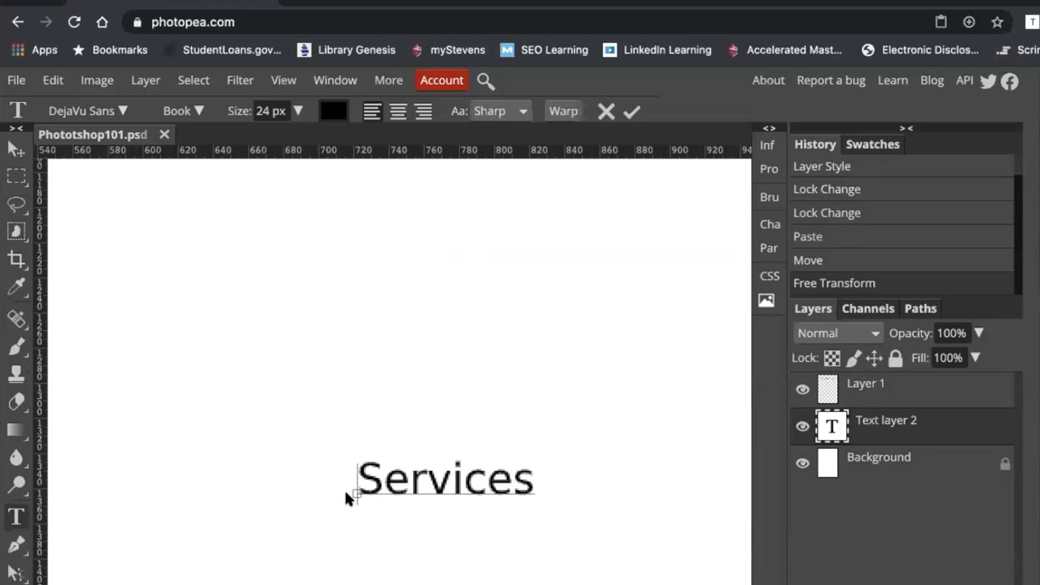
key(ctrl+a)
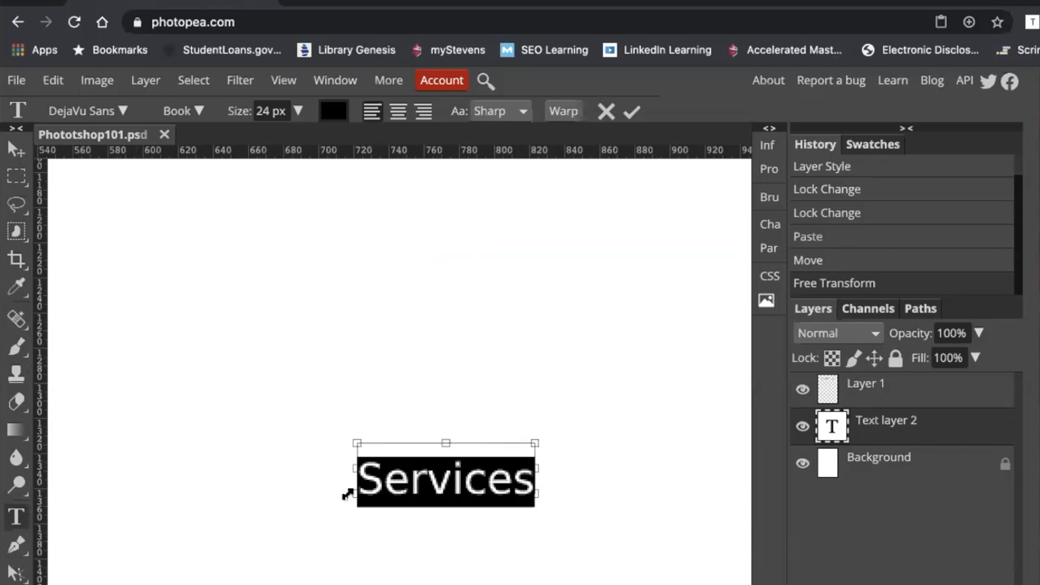
drag(528, 439, 737, 338)
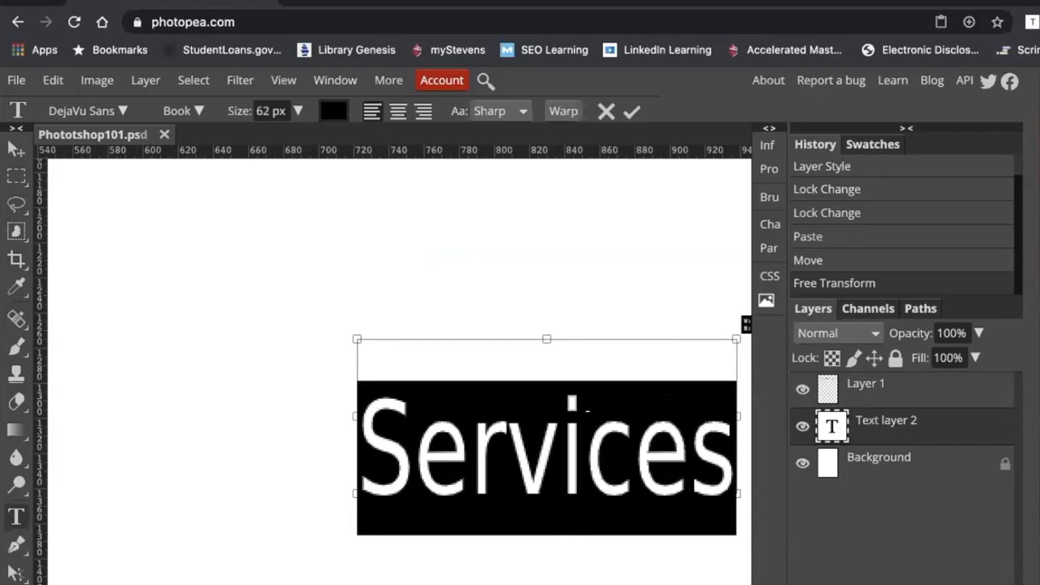
key(Right)
key(BackSpace)
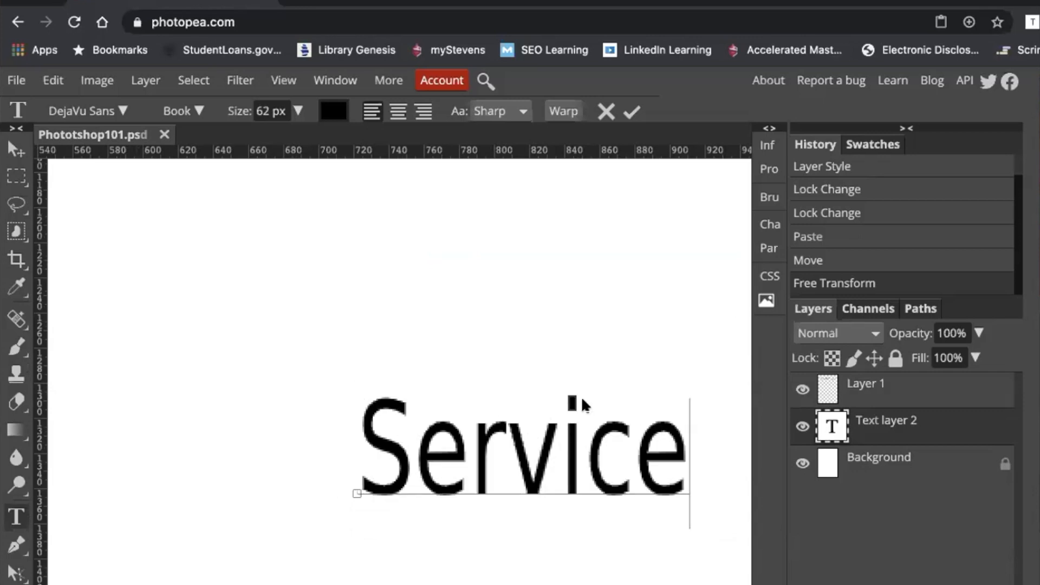
drag(684, 334, 858, 231)
scroll(319, 416, down, 10)
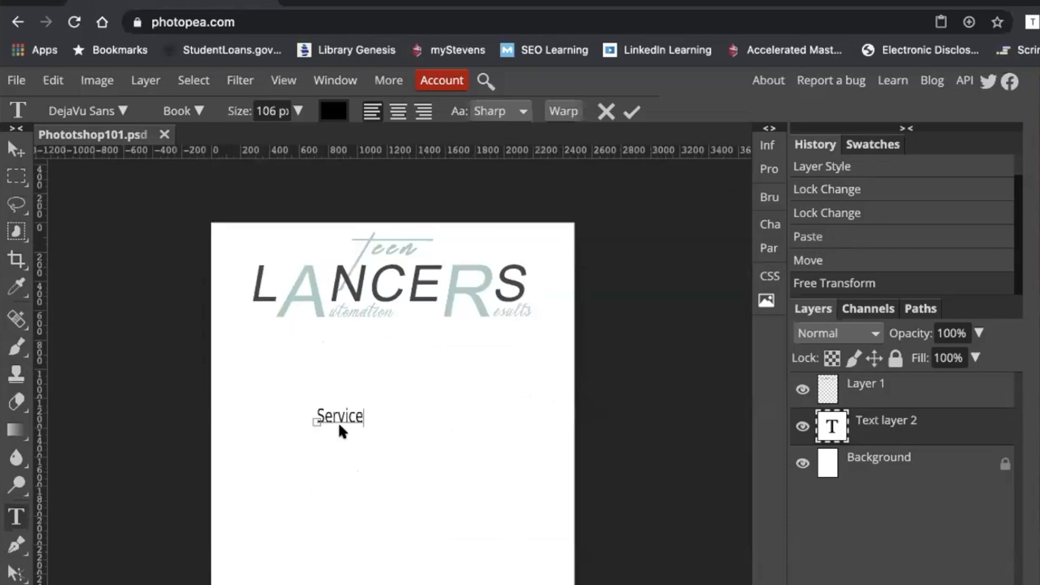
drag(363, 400, 521, 341)
text(s)
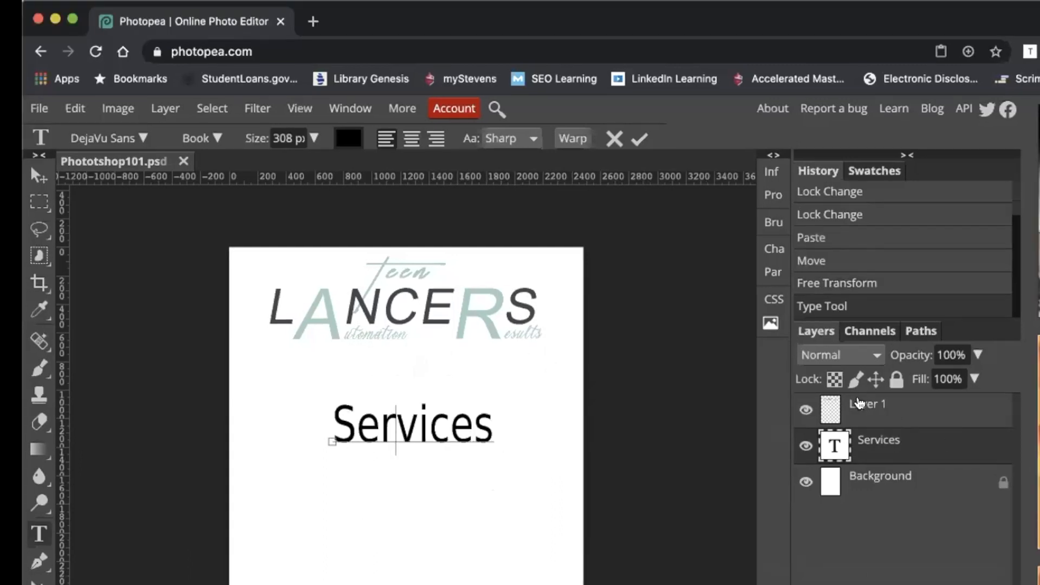
Step: Rename the pasted logo's layer to Logo and move it below the Services text layer
click(860, 385)
double_click(862, 406)
text(Logo)
key(Return)
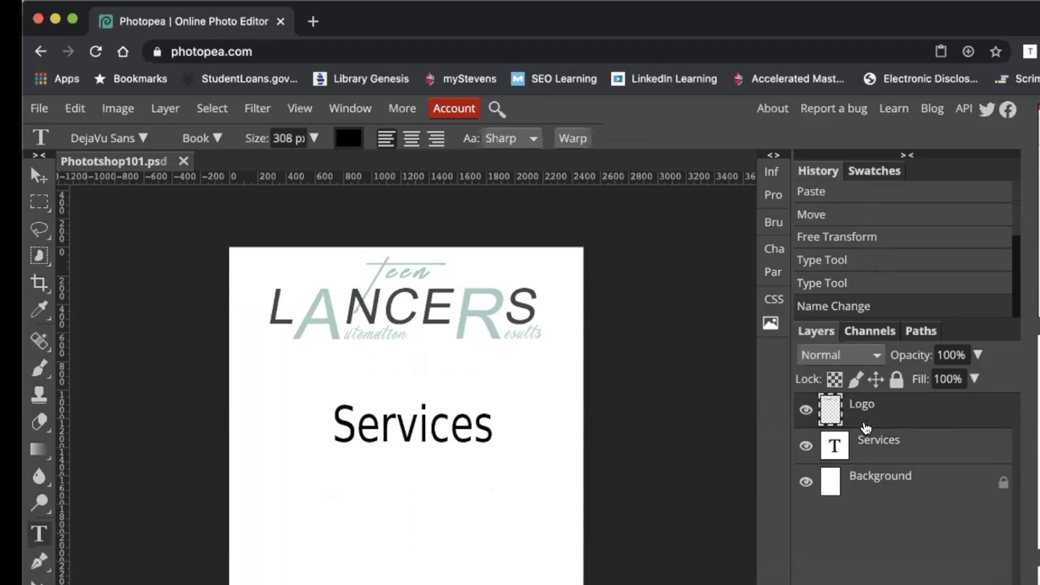
drag(889, 418, 894, 471)
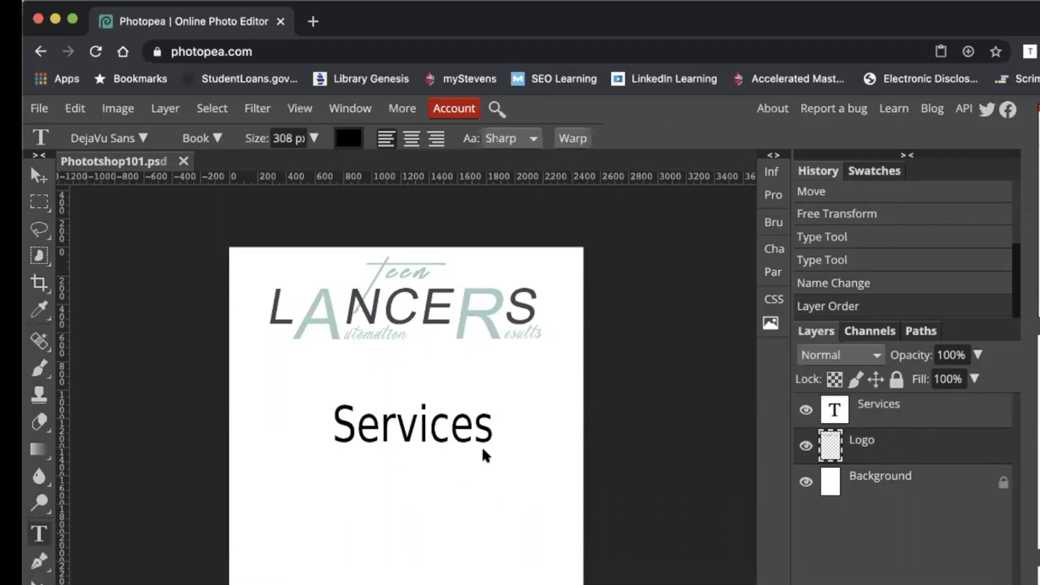
Step: Shrink the Services text to about 199 px and centre it directly beneath the logo
click(450, 428)
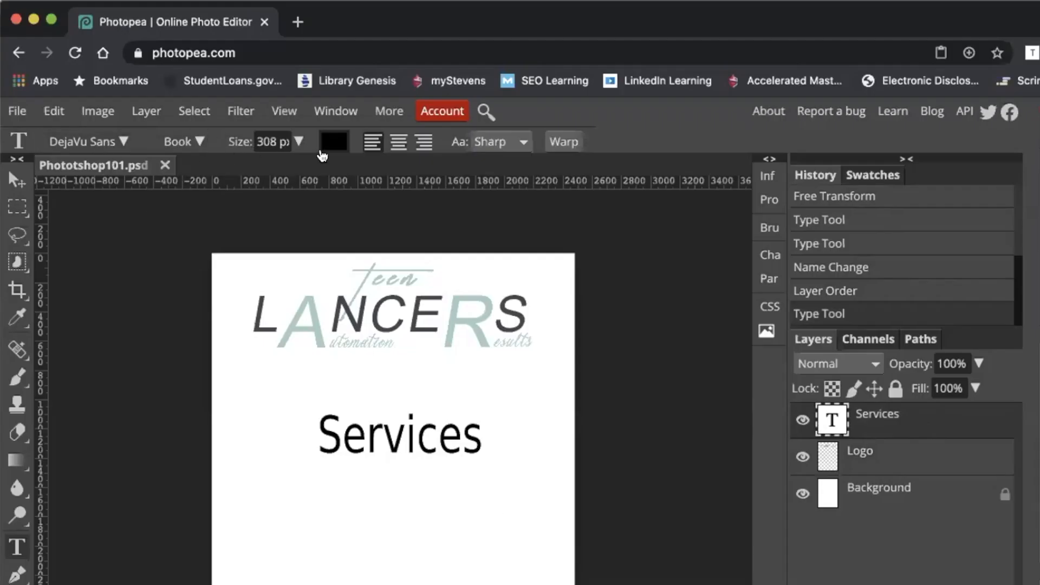
click(383, 433)
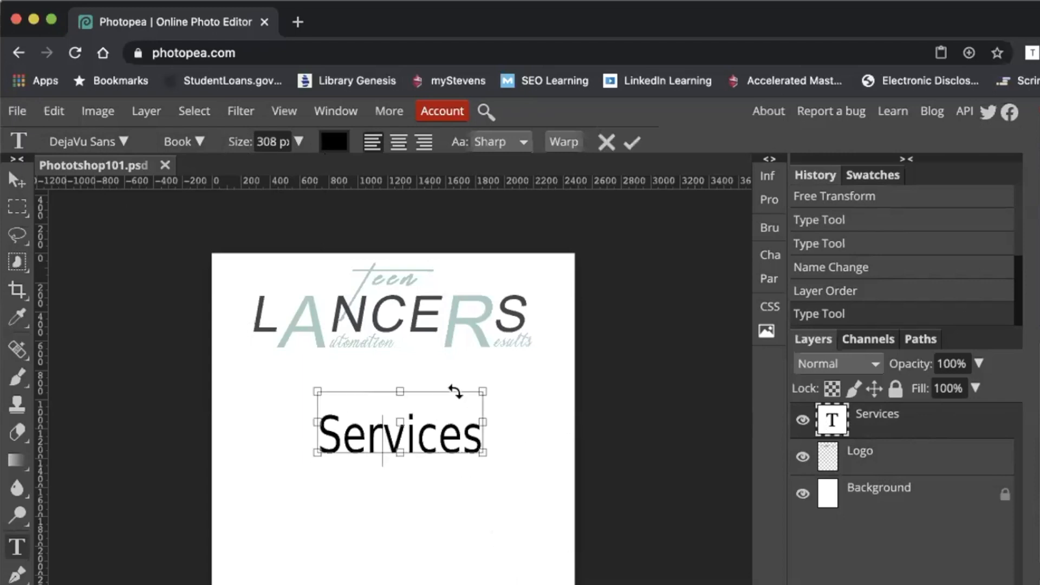
drag(441, 402, 435, 370)
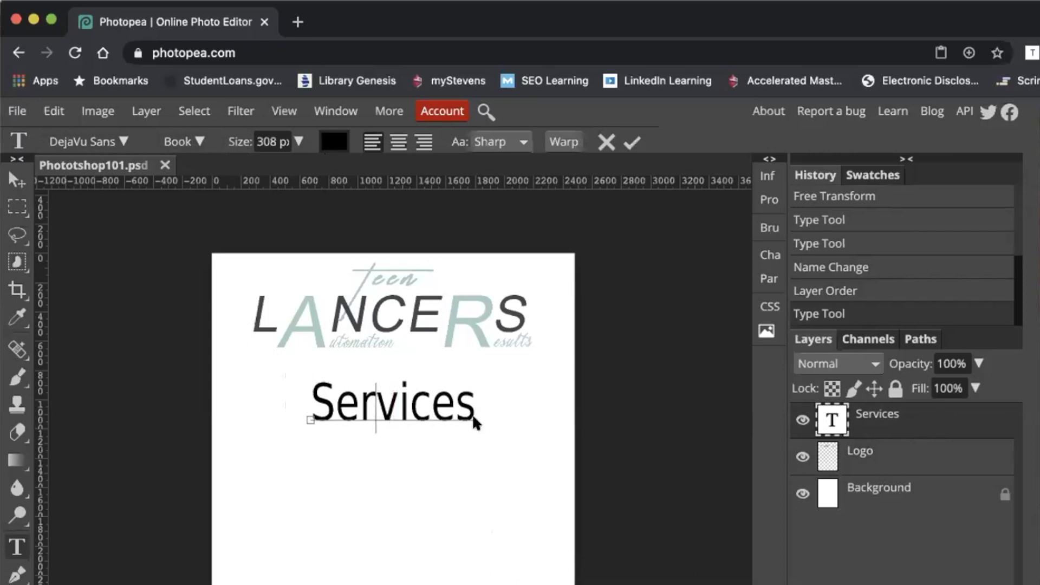
drag(475, 423, 421, 397)
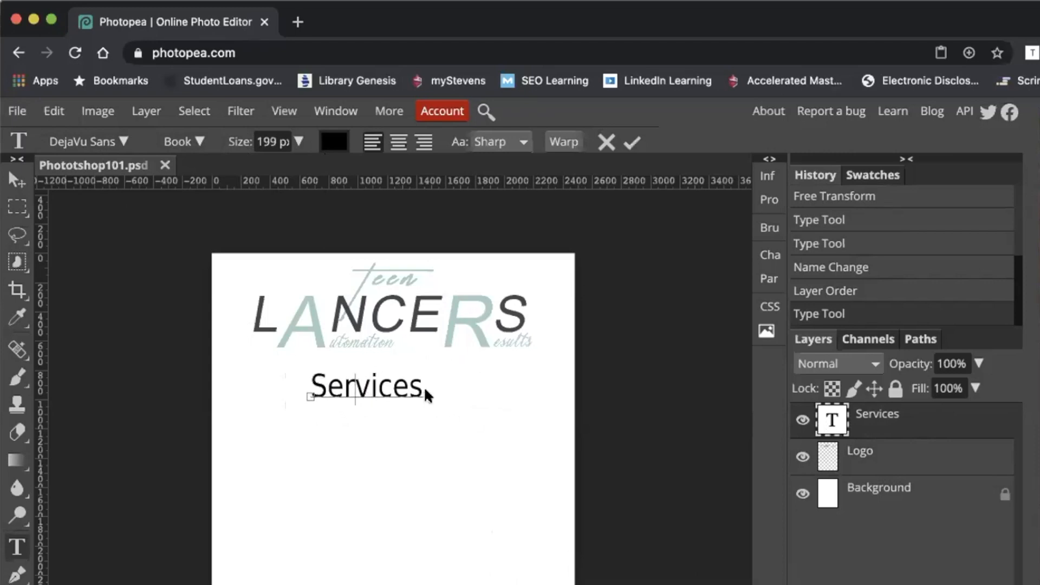
click(382, 383)
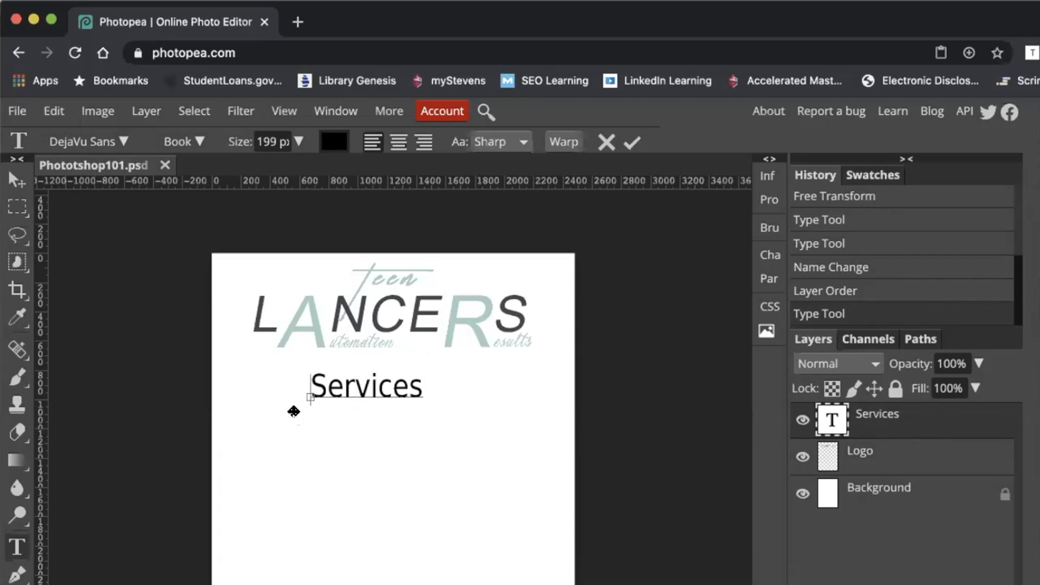
click(915, 467)
click(956, 432)
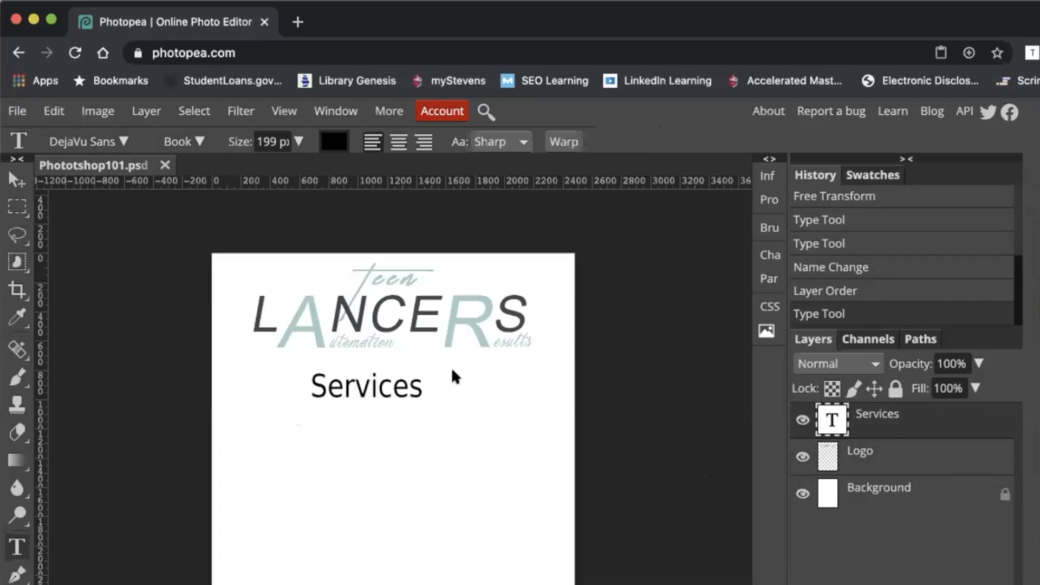
drag(379, 393, 424, 394)
click(399, 388)
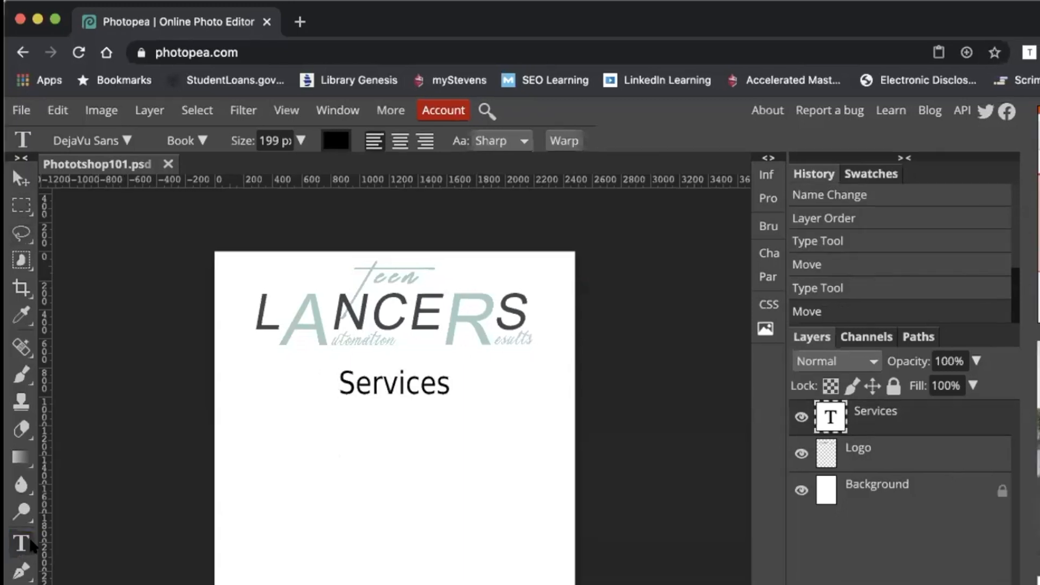
Step: Change the font of the whole Services text to Dubiel Italic
click(401, 379)
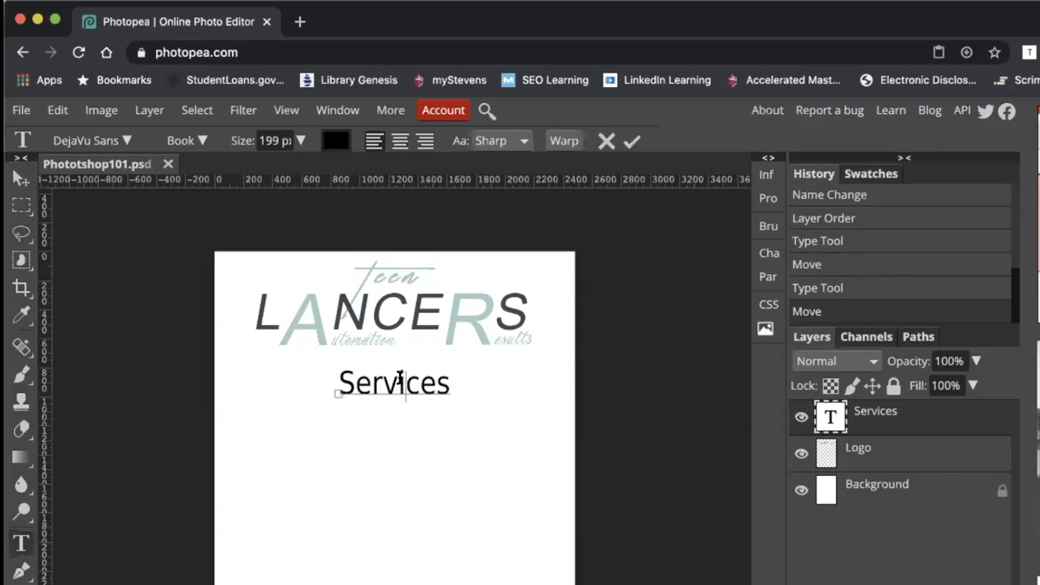
double_click(401, 379)
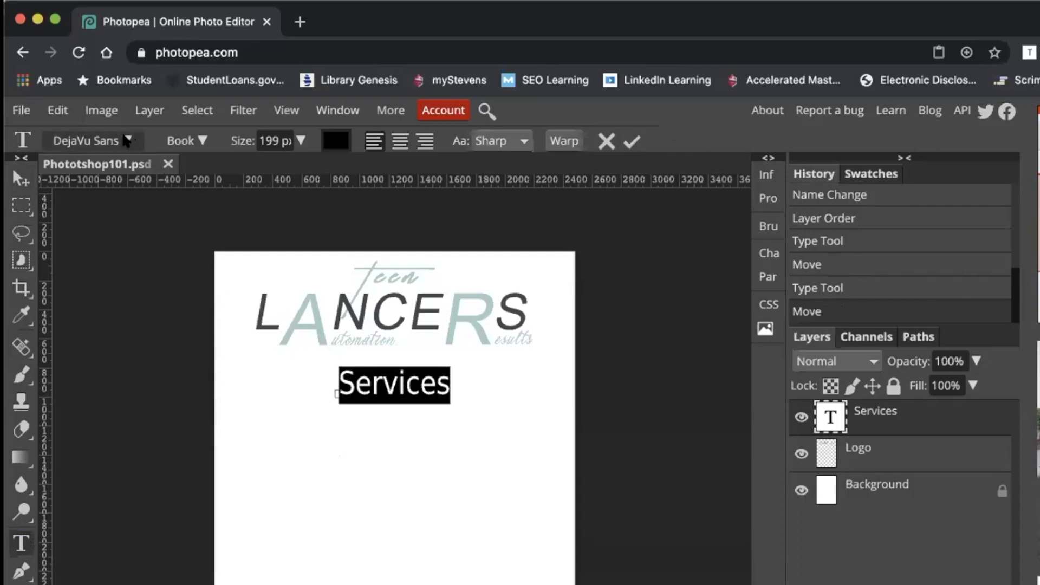
click(126, 140)
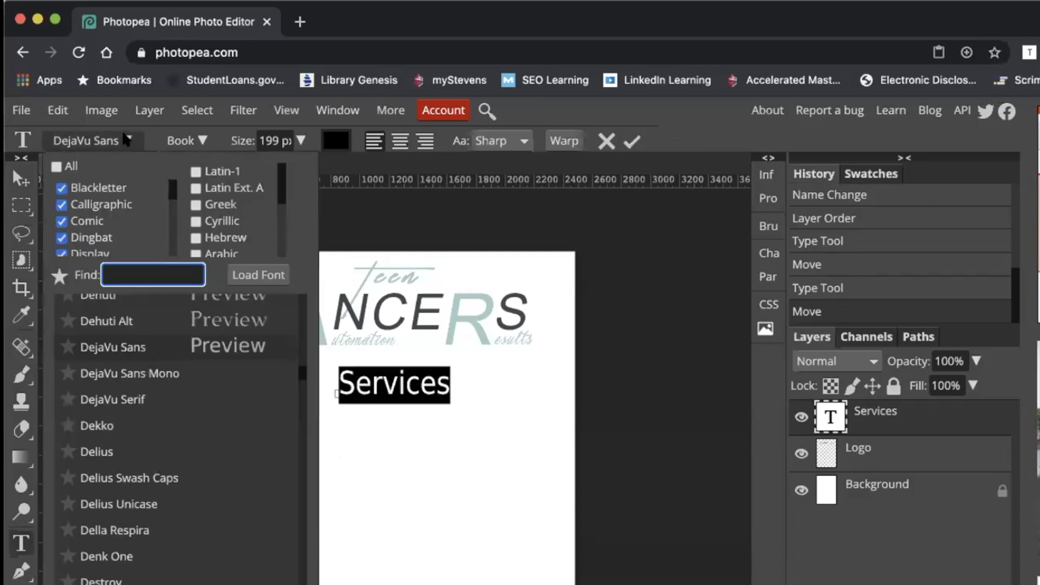
scroll(154, 406, down, 3)
scroll(155, 405, down, 10)
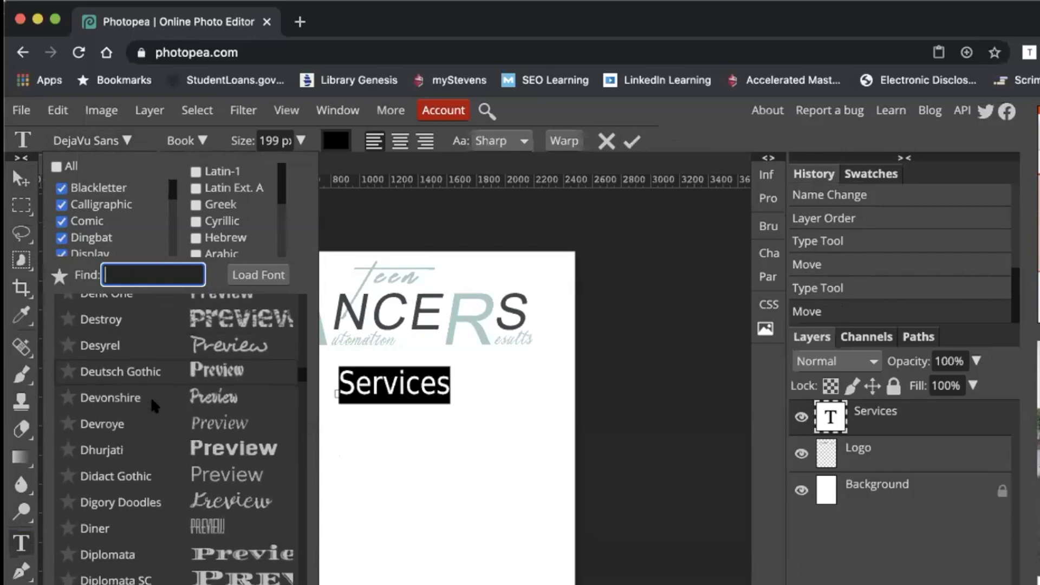
scroll(155, 405, down, 5)
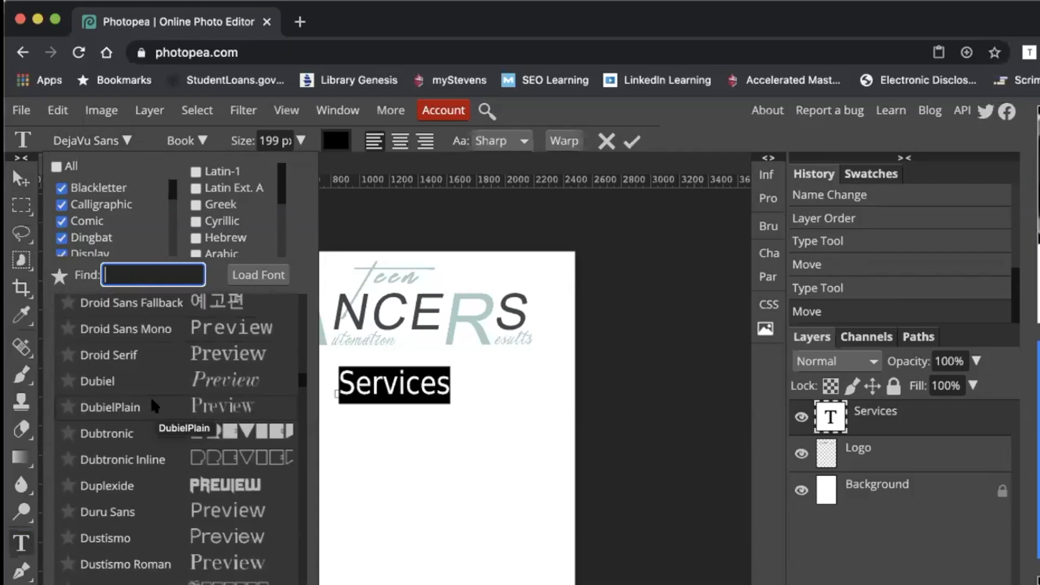
click(169, 378)
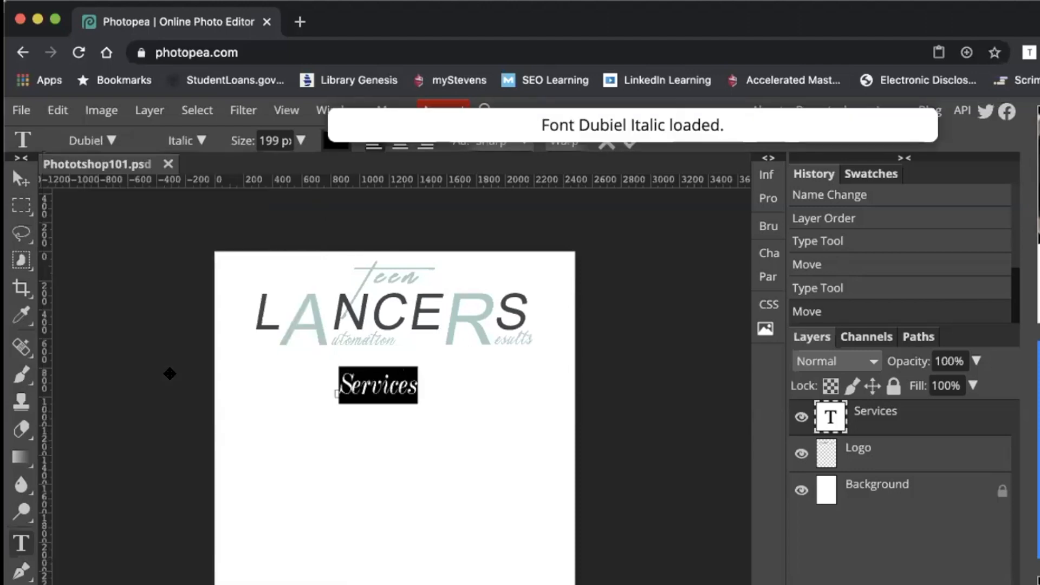
Step: Centre-align the Services text, keeping its size at 199 px
click(300, 141)
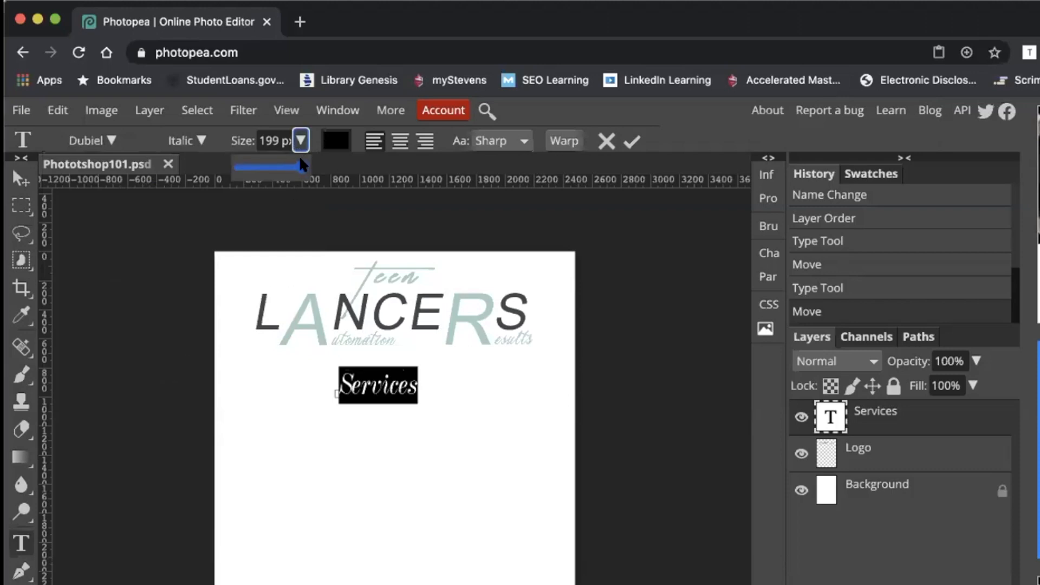
click(301, 139)
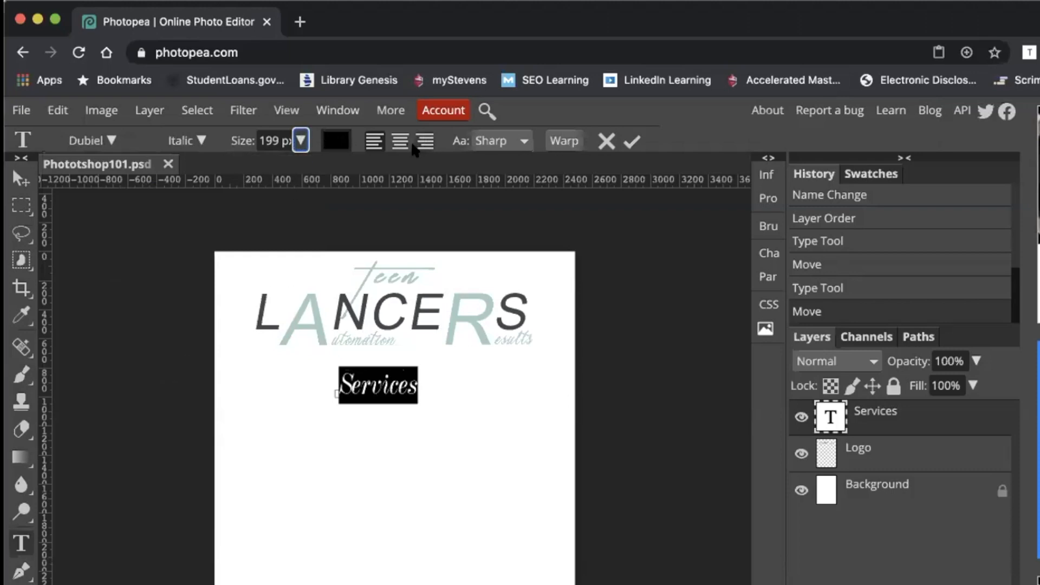
click(401, 142)
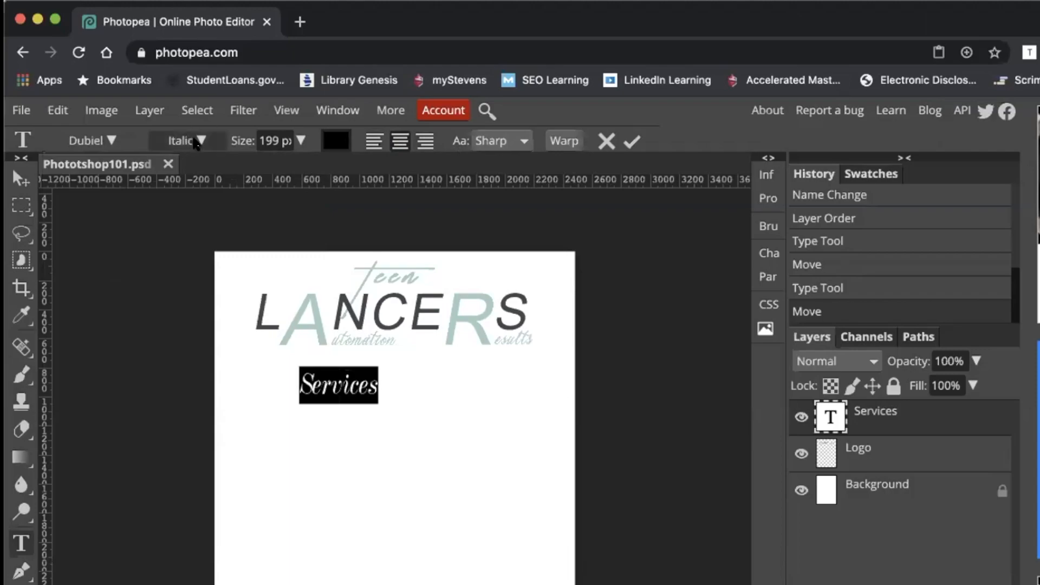
Step: Recolour the Services text with the light teal sampled from the logo, a3cbc5
click(336, 141)
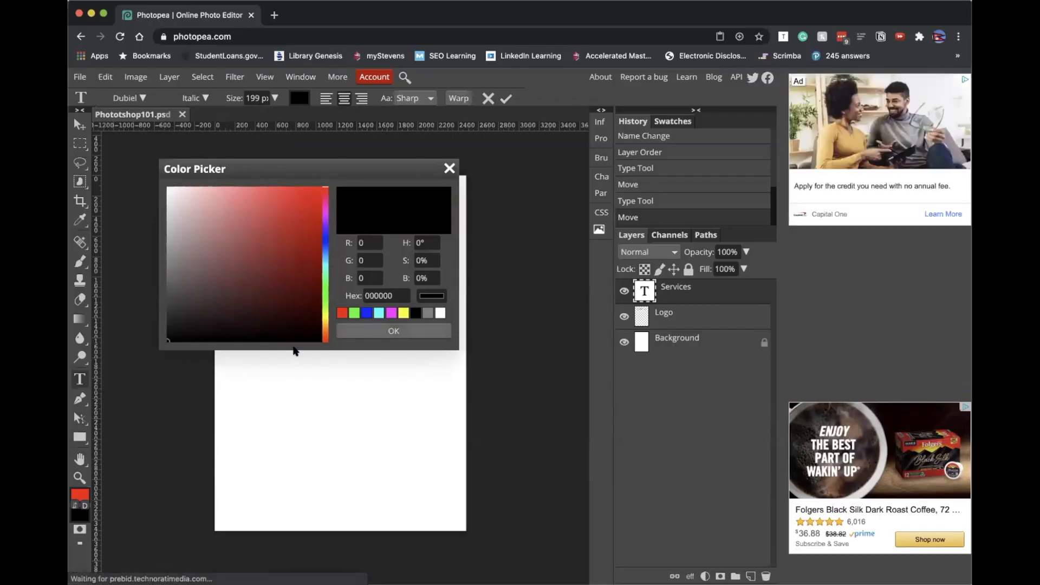
drag(260, 169, 311, 340)
click(262, 431)
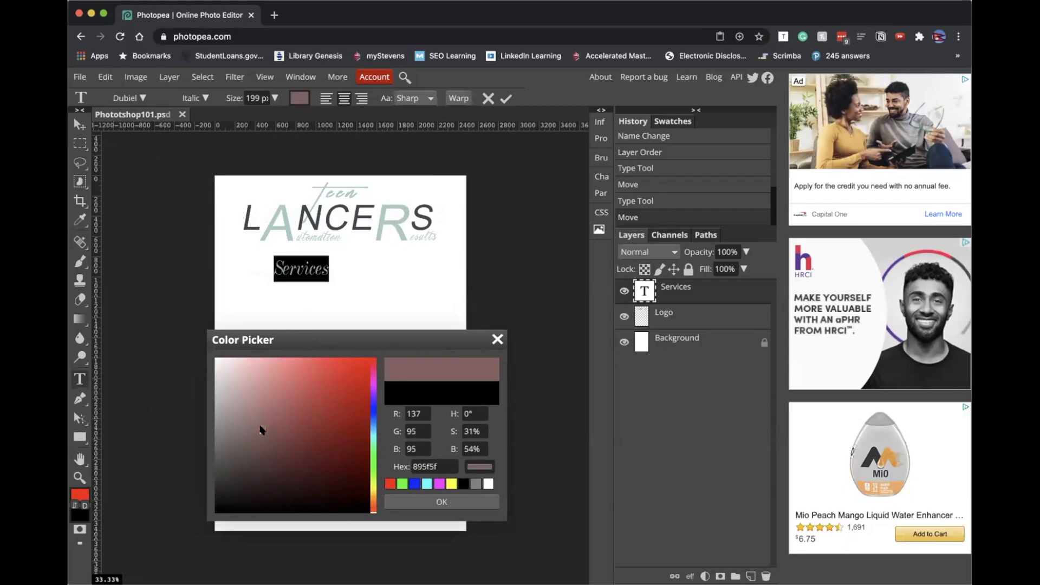
click(380, 223)
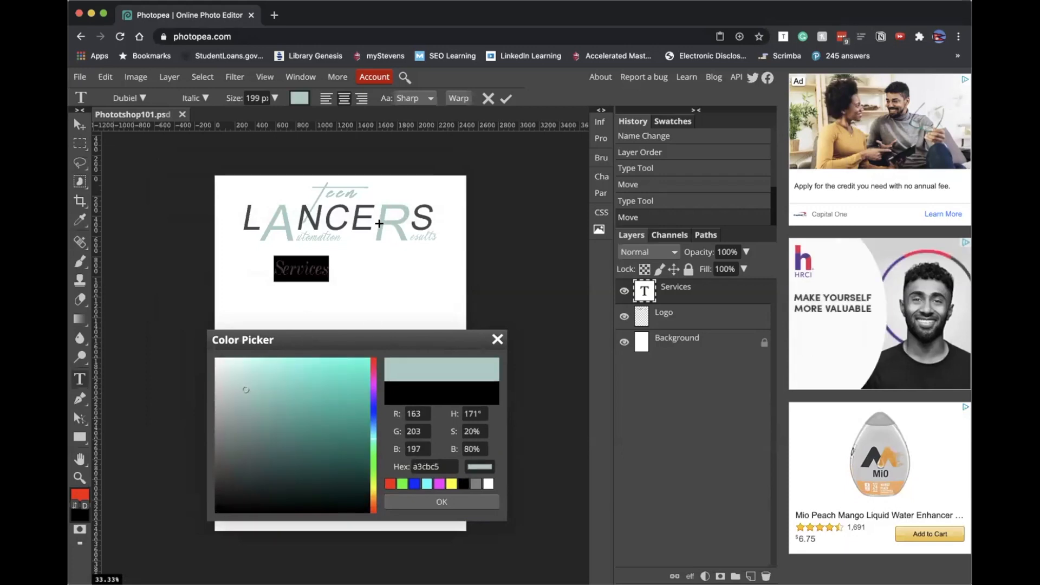
click(424, 502)
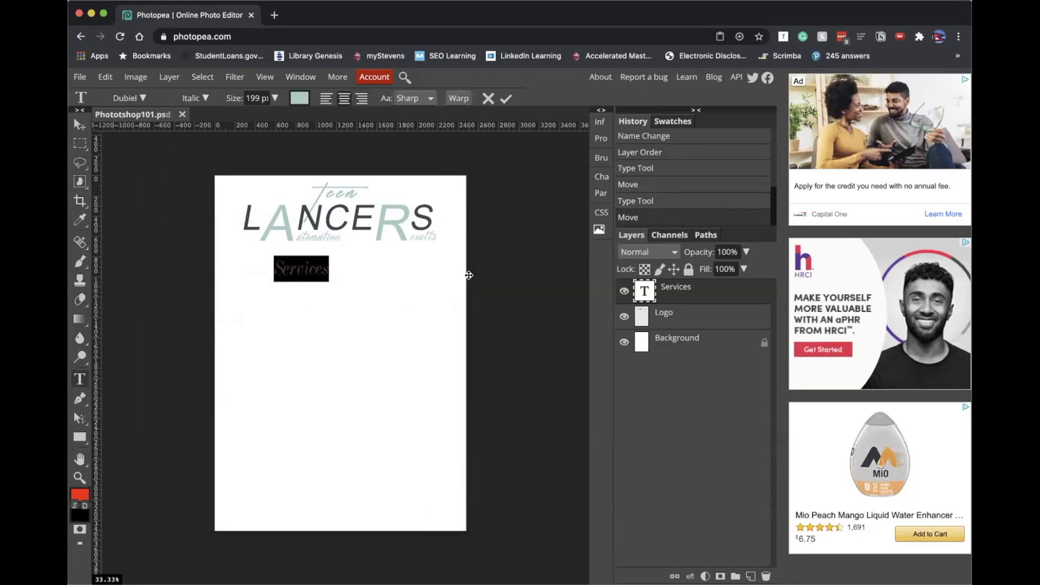
Step: Move the Services text back to the page's horizontal centre beneath the logo
click(327, 281)
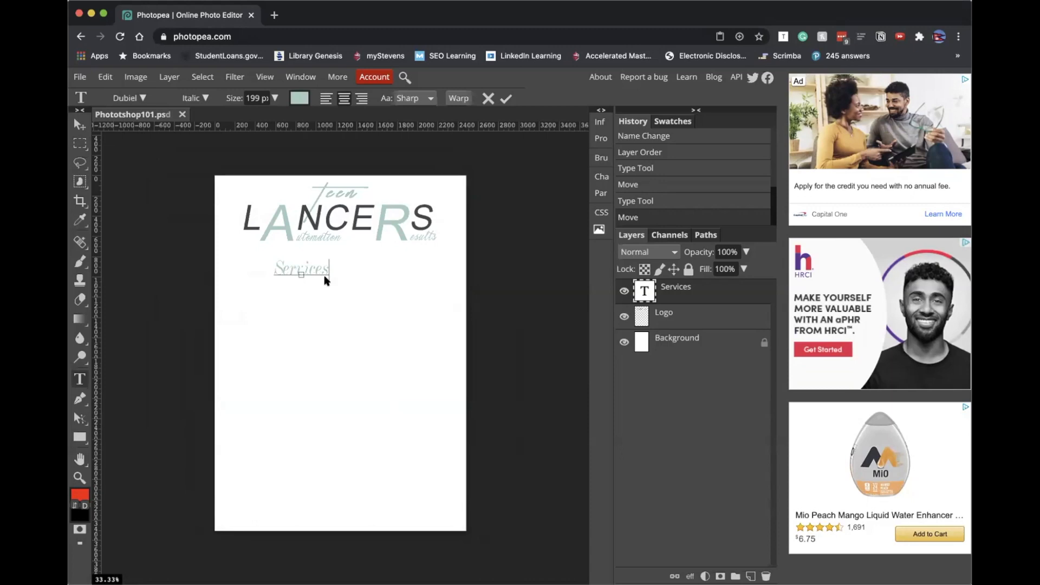
click(80, 124)
drag(313, 265, 349, 268)
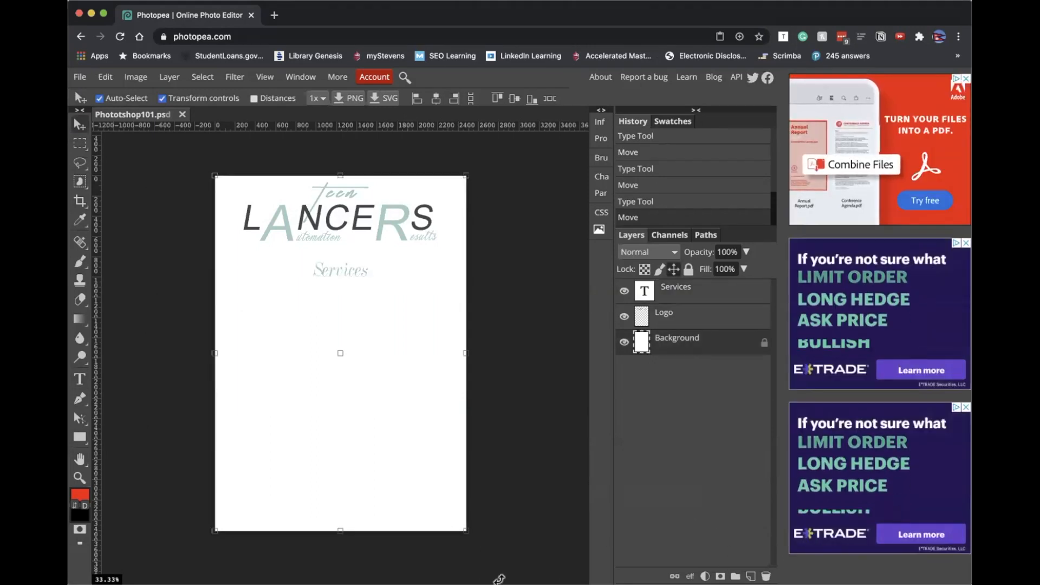
Step: Add a new layer directly above the Background layer and name it background1
click(751, 576)
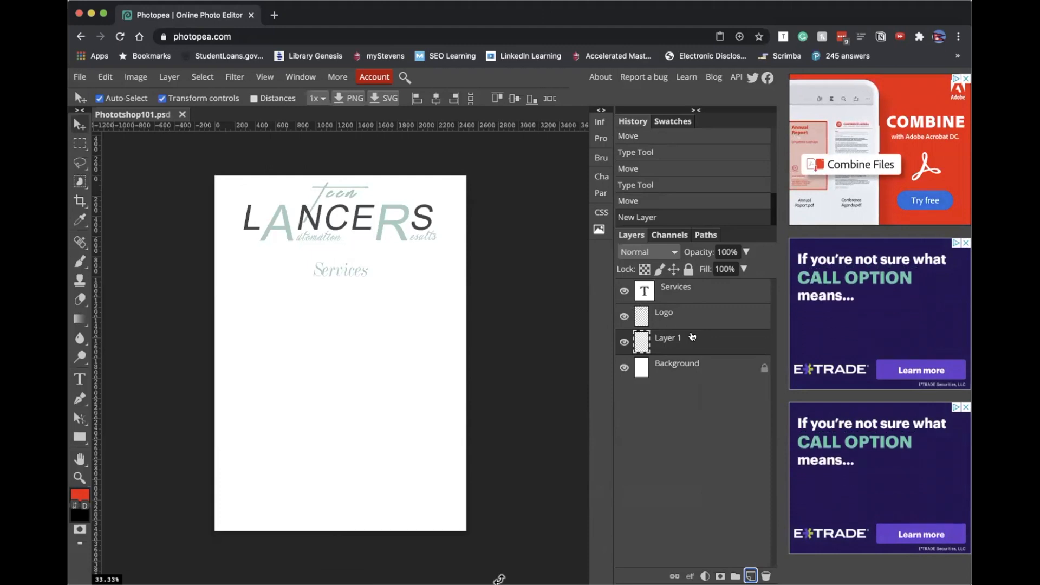
double_click(672, 337)
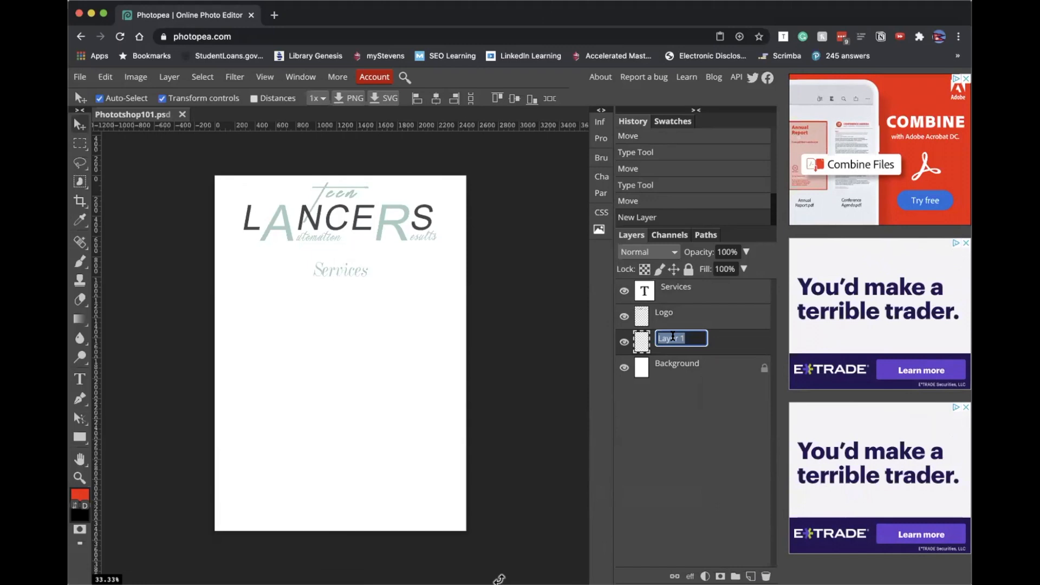
text(back)
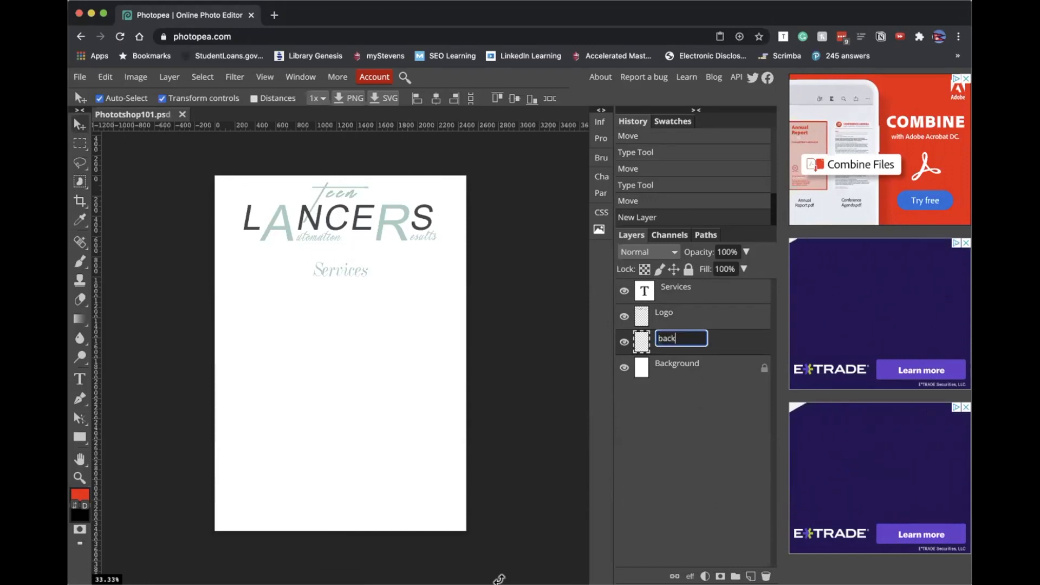
text(ground1)
key(Return)
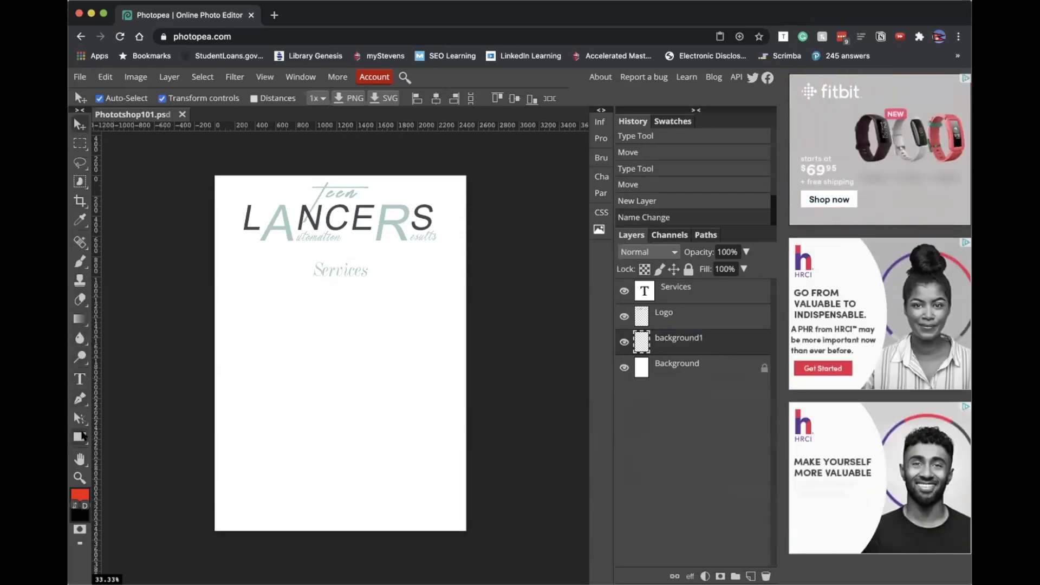
Step: Draw a rectangle shape covering the entire page on the background1 layer
right_click(80, 437)
click(121, 436)
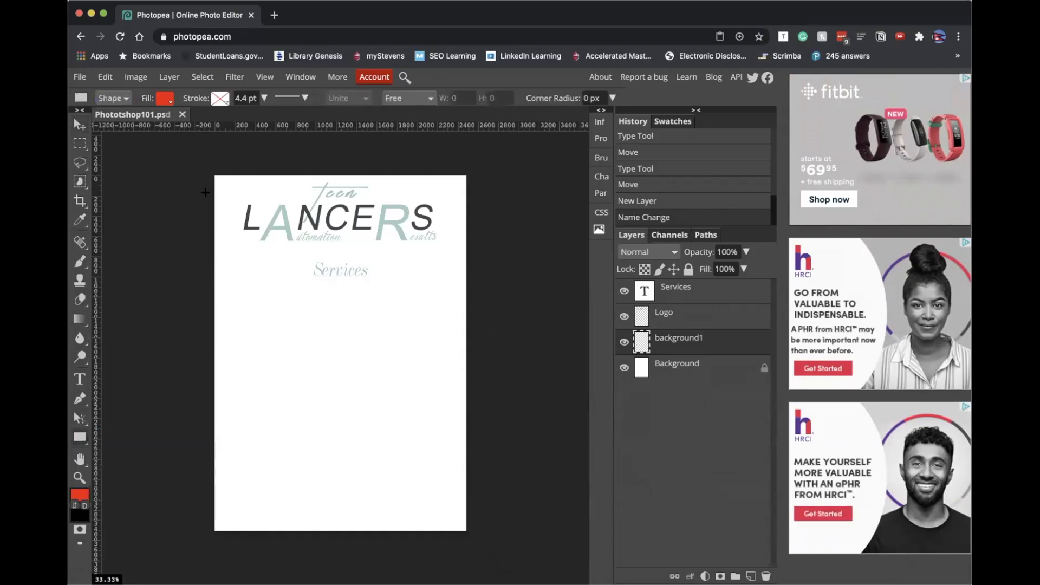
drag(211, 172, 466, 529)
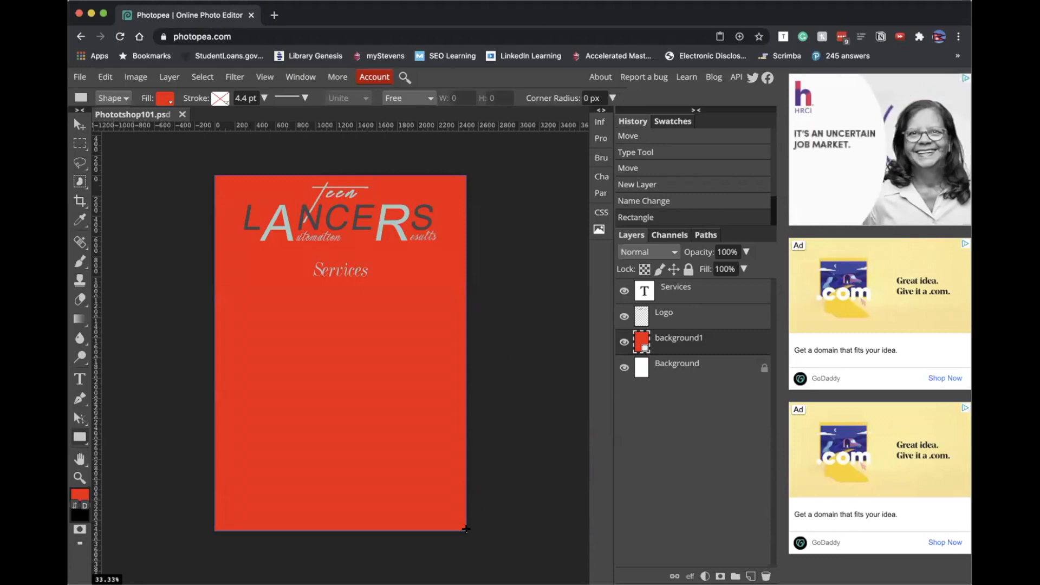
Step: Change the rectangle's fill to a gradient using the red-to-transparent preset
click(165, 99)
click(242, 124)
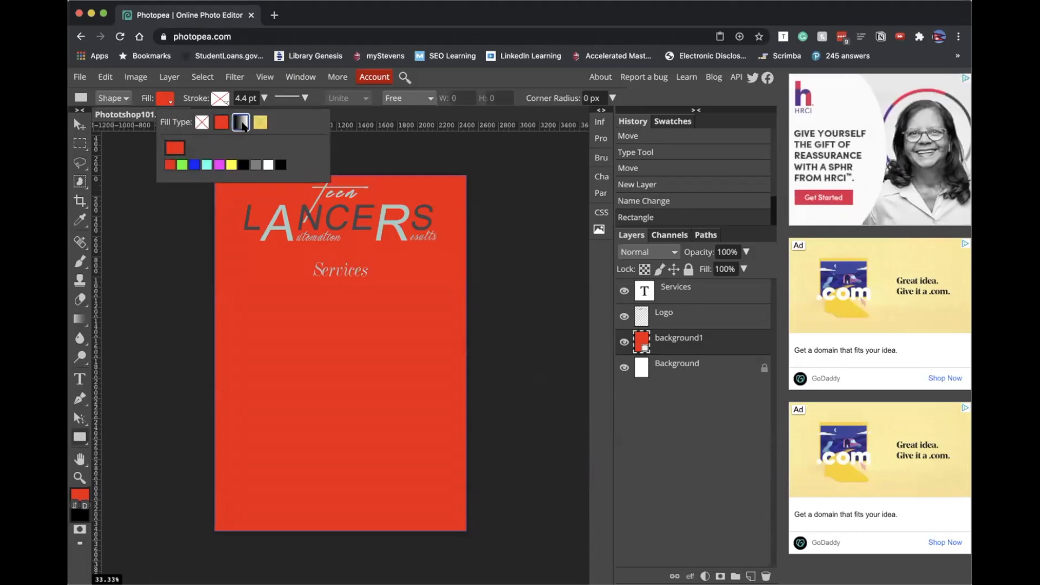
click(261, 148)
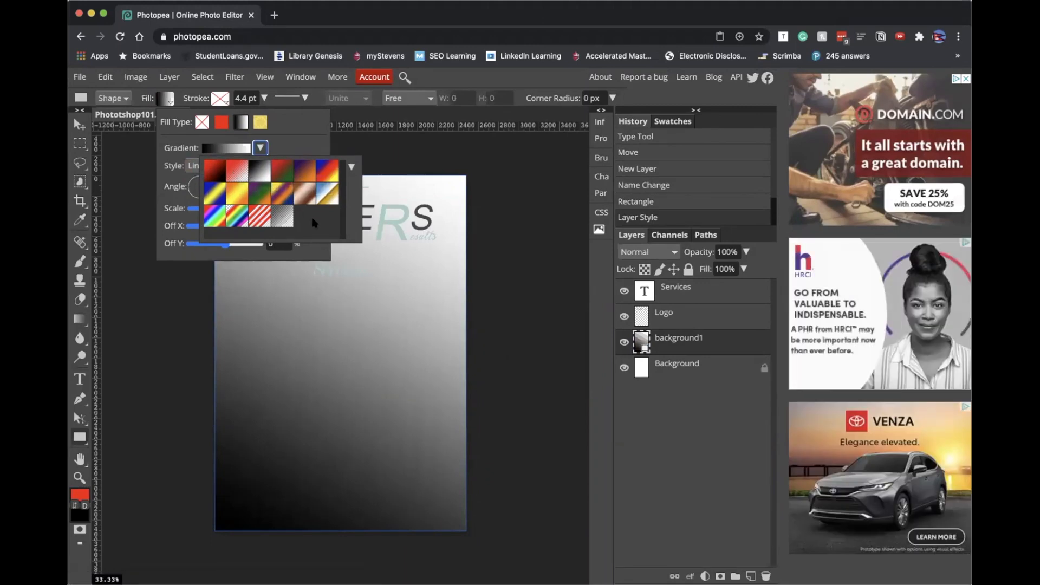
click(235, 166)
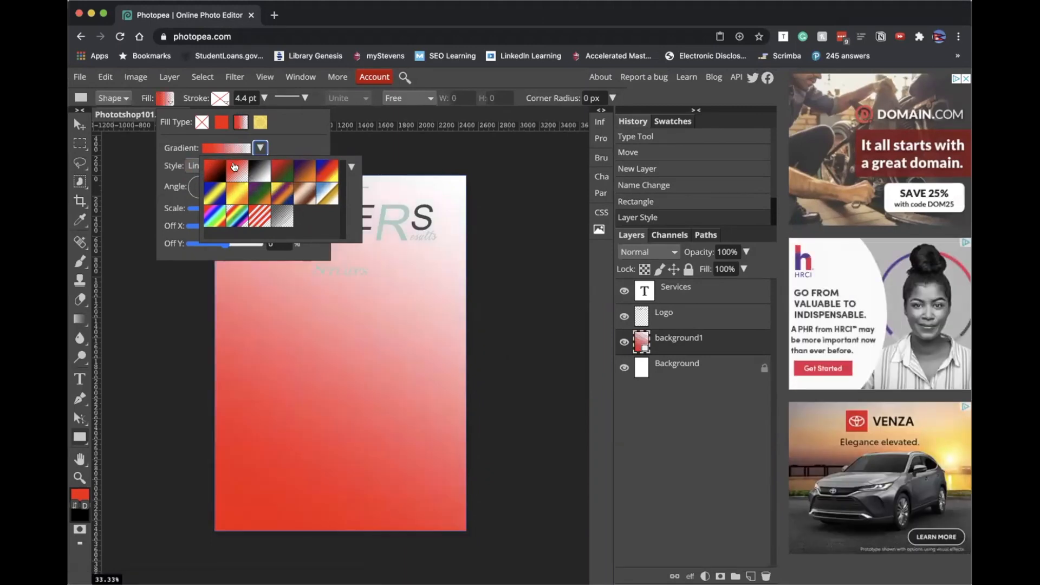
click(352, 167)
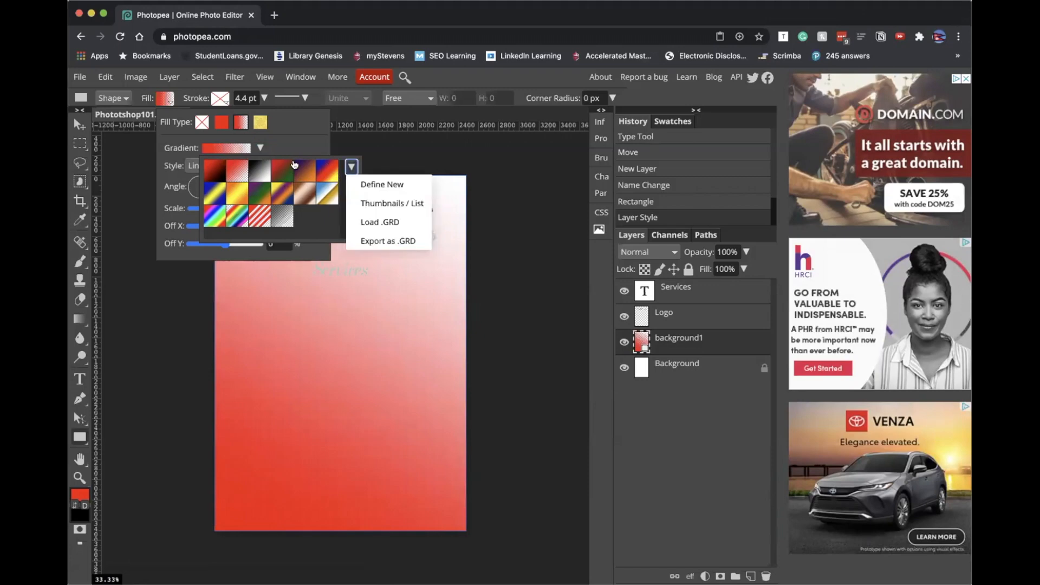
click(261, 148)
click(260, 148)
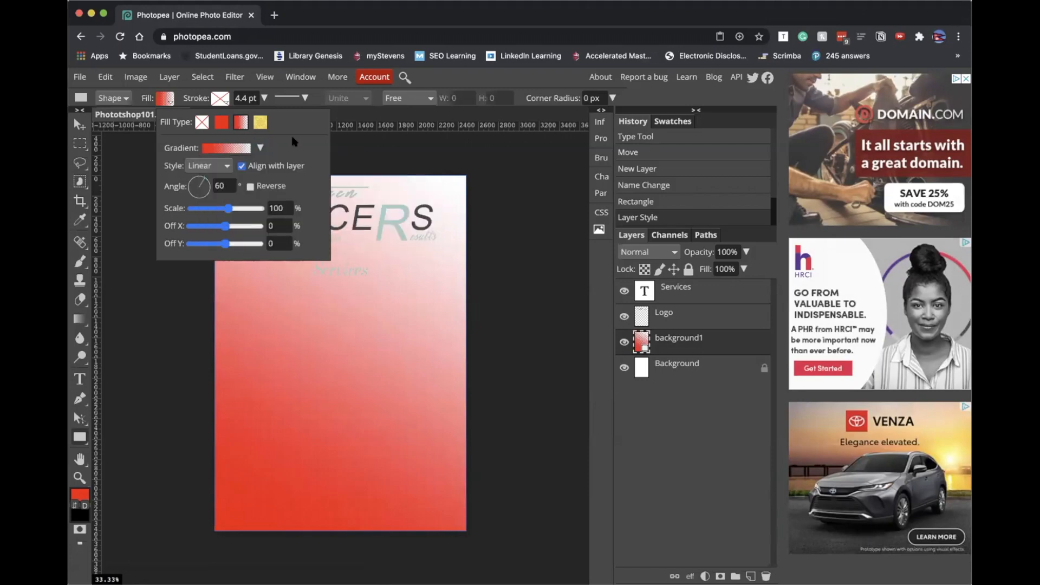
Step: Edit the rectangle's gradient and set its starting colour stop at 0% to dark teal, 086676
click(207, 148)
drag(360, 169, 665, 309)
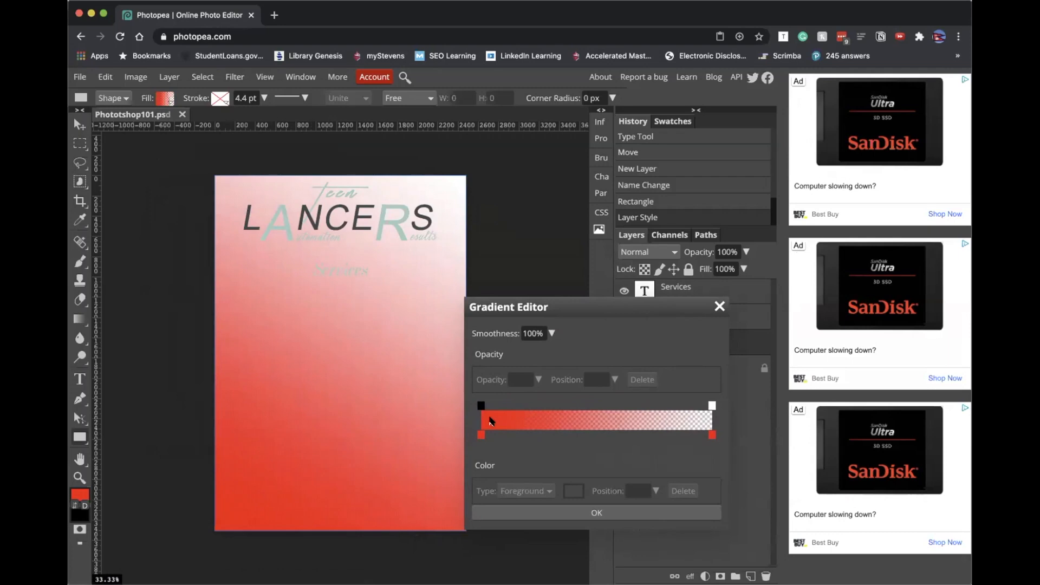
click(481, 434)
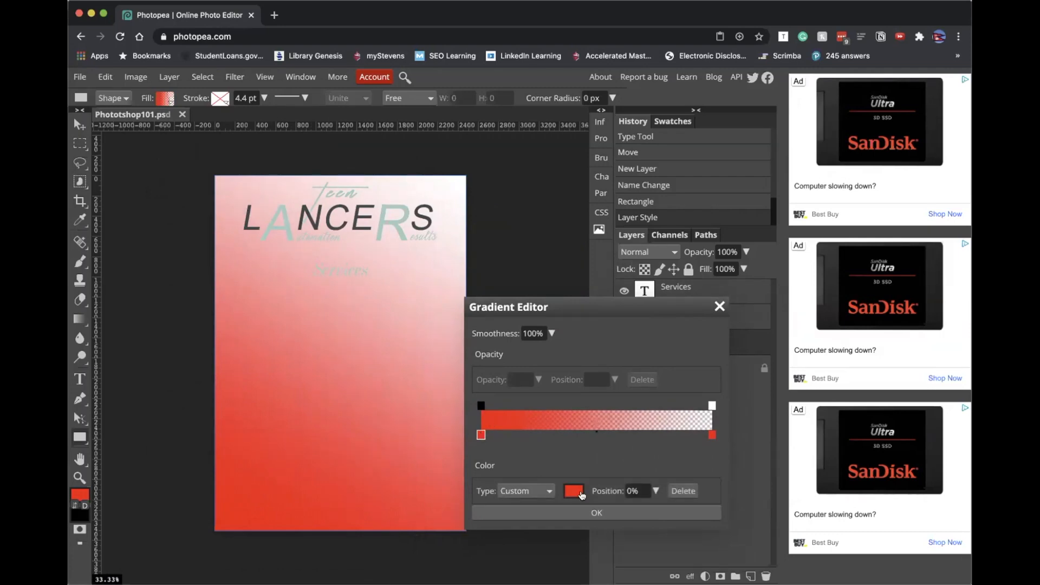
click(573, 491)
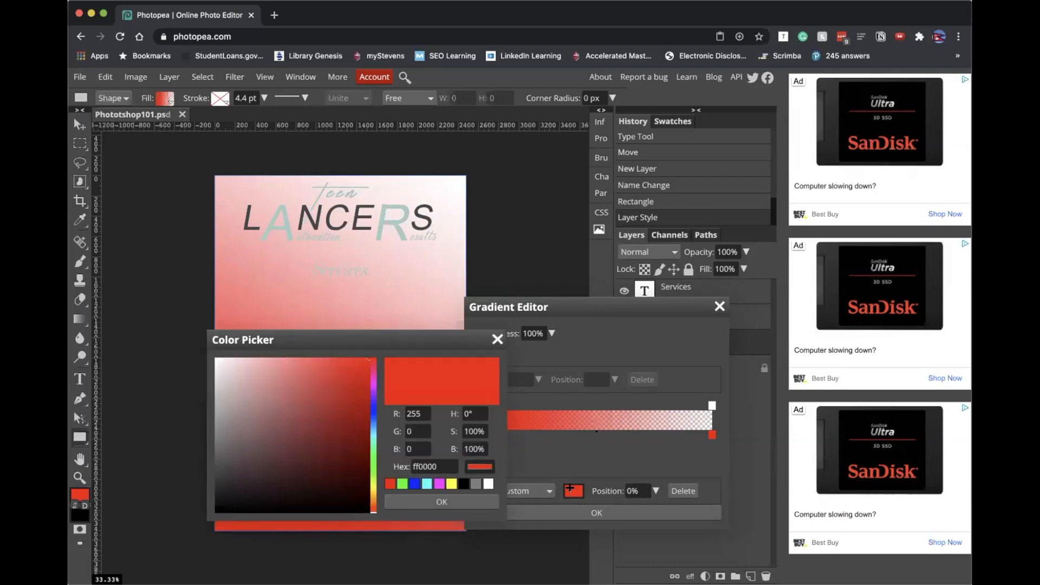
click(374, 432)
drag(347, 341, 672, 123)
drag(582, 190, 684, 225)
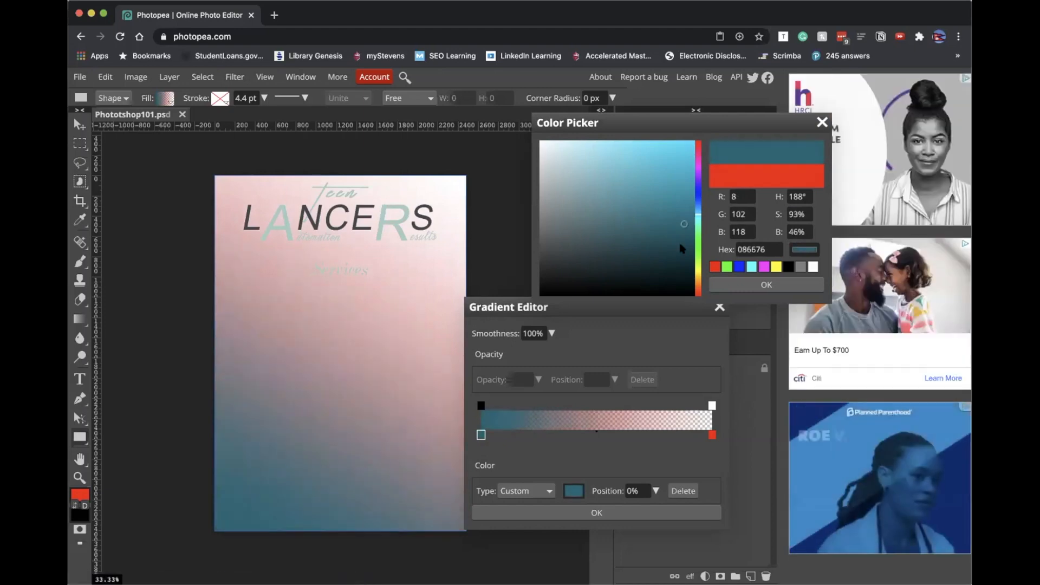
click(745, 288)
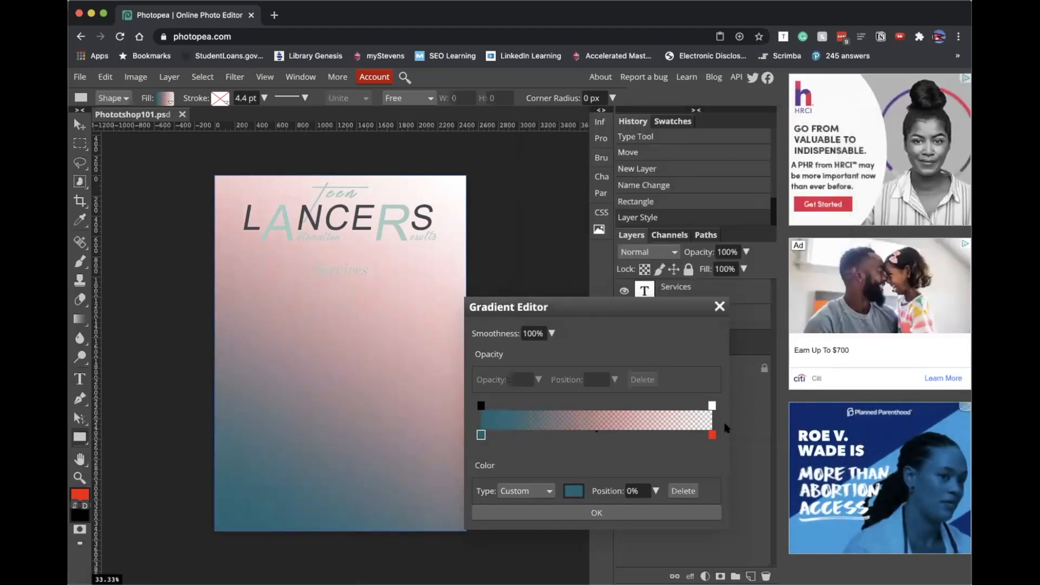
Step: Move the gradient's end colour stop to 96%, recolour it light blue 00cdff, and apply the gradient
drag(711, 434, 703, 436)
click(575, 493)
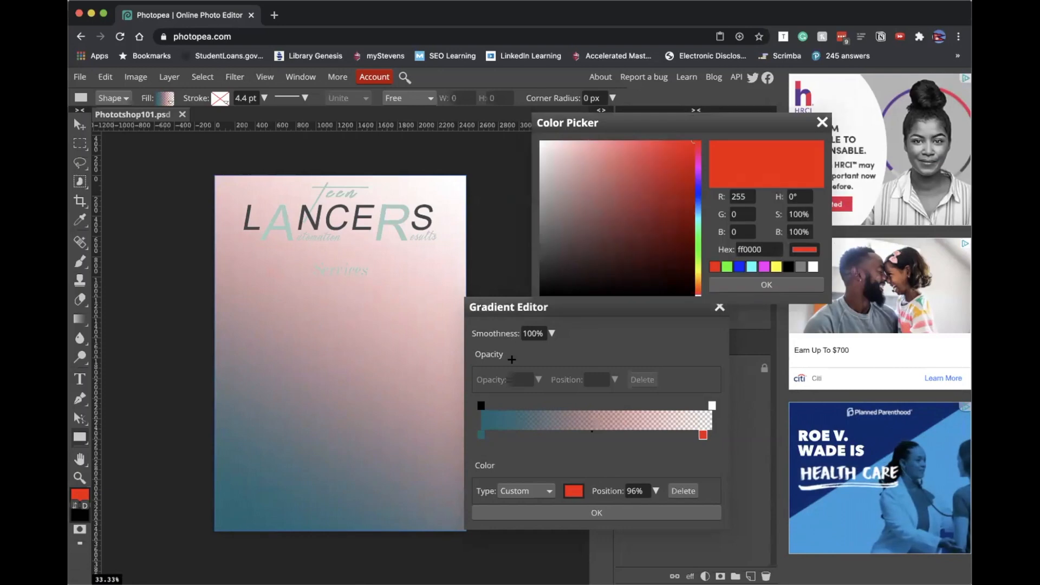
click(699, 215)
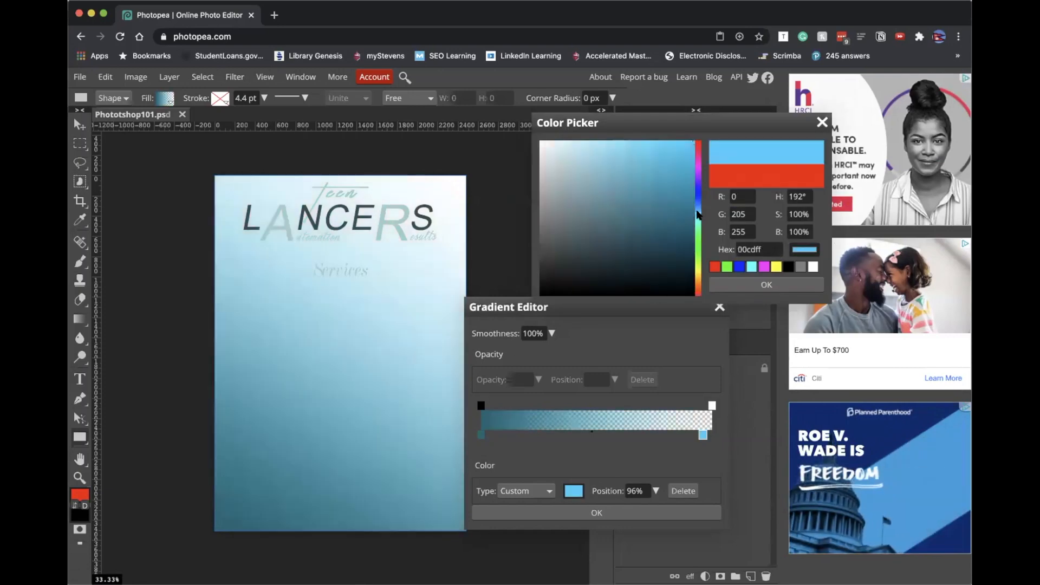
click(746, 288)
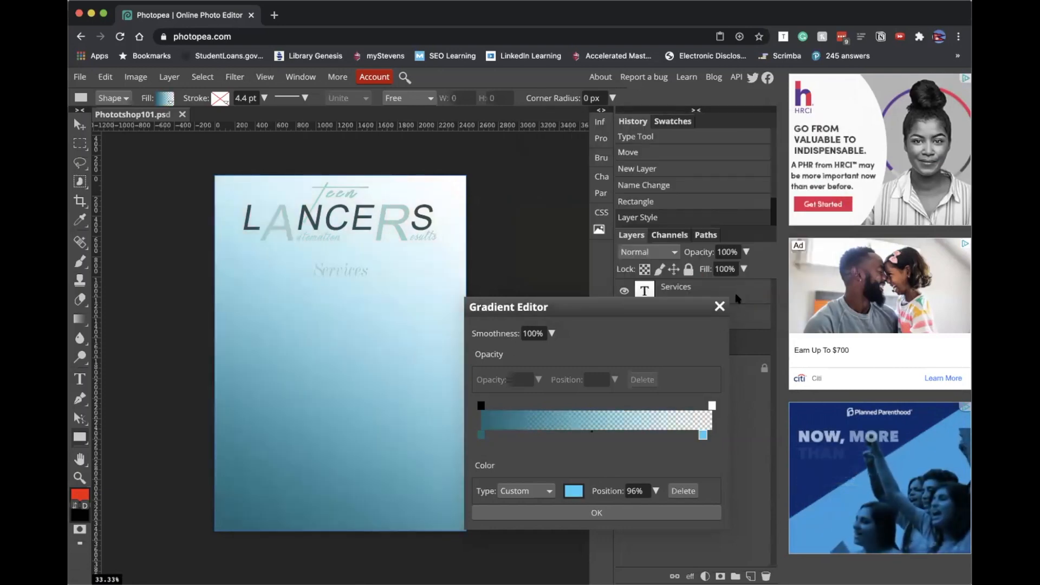
click(611, 514)
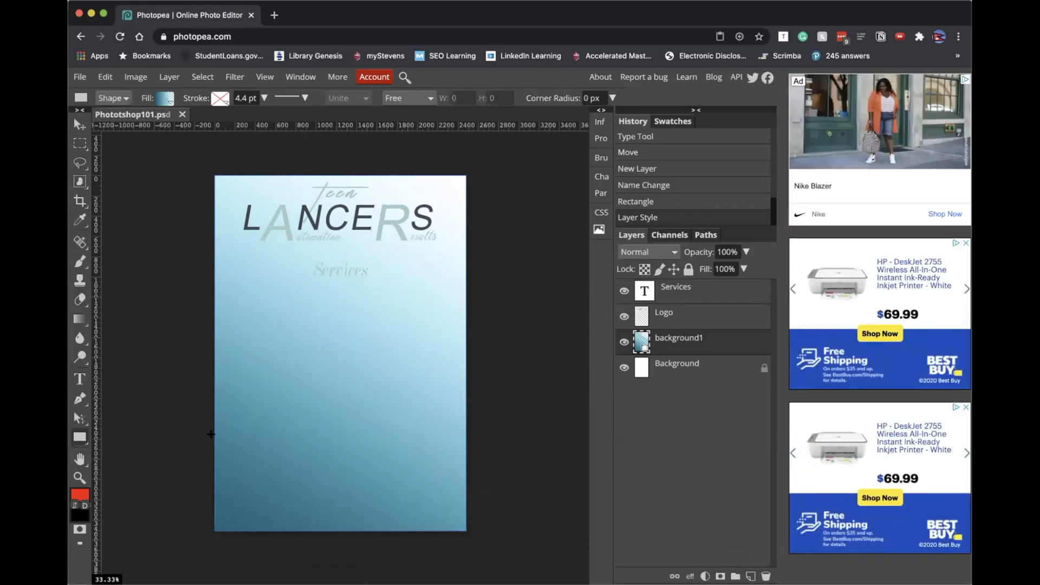
Step: Add a new text layer reading "- Website Development" in the middle of the page, below the Services heading
click(80, 379)
click(696, 298)
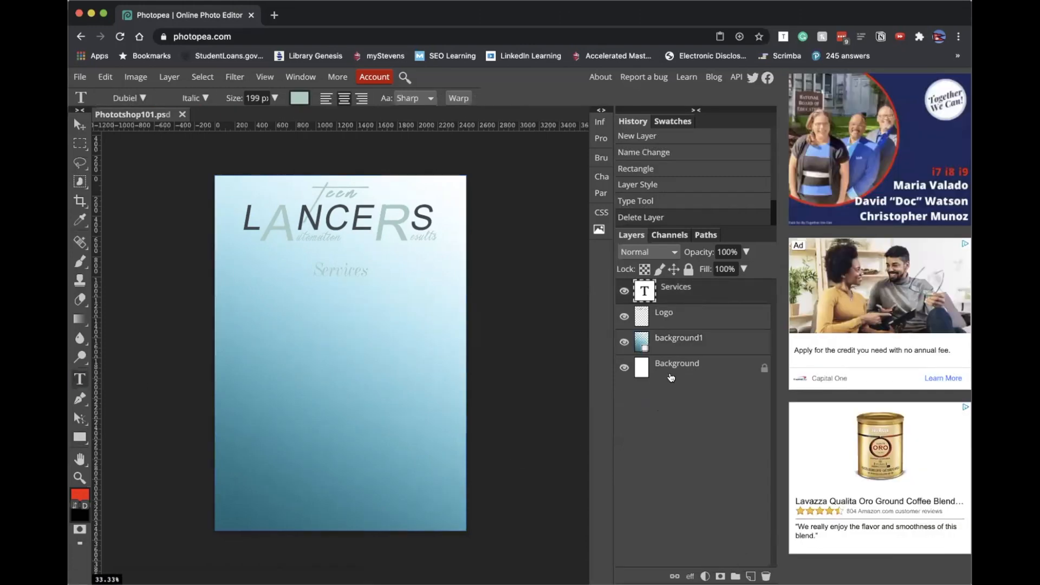
click(321, 367)
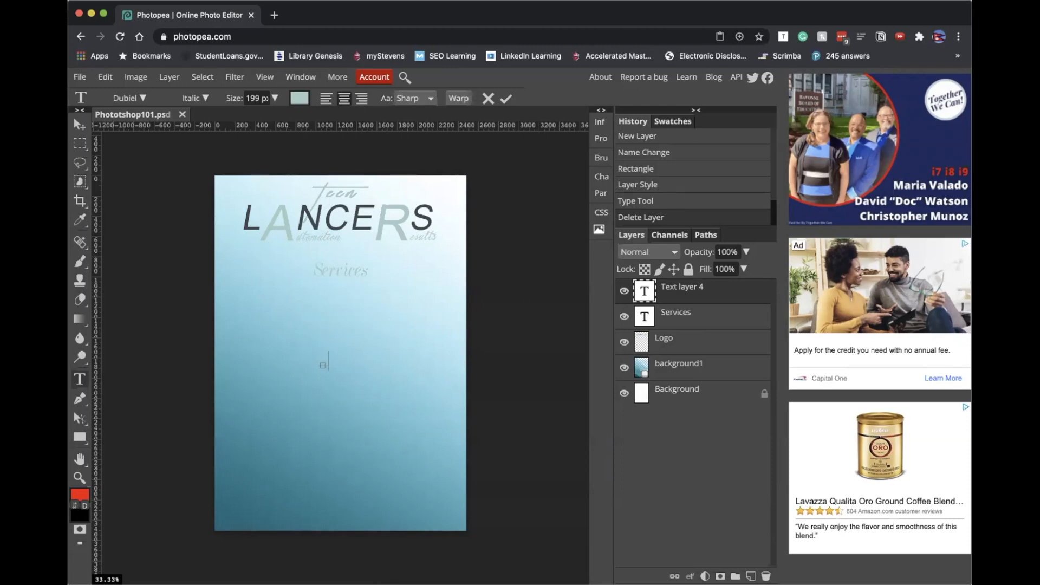
text(site Development)
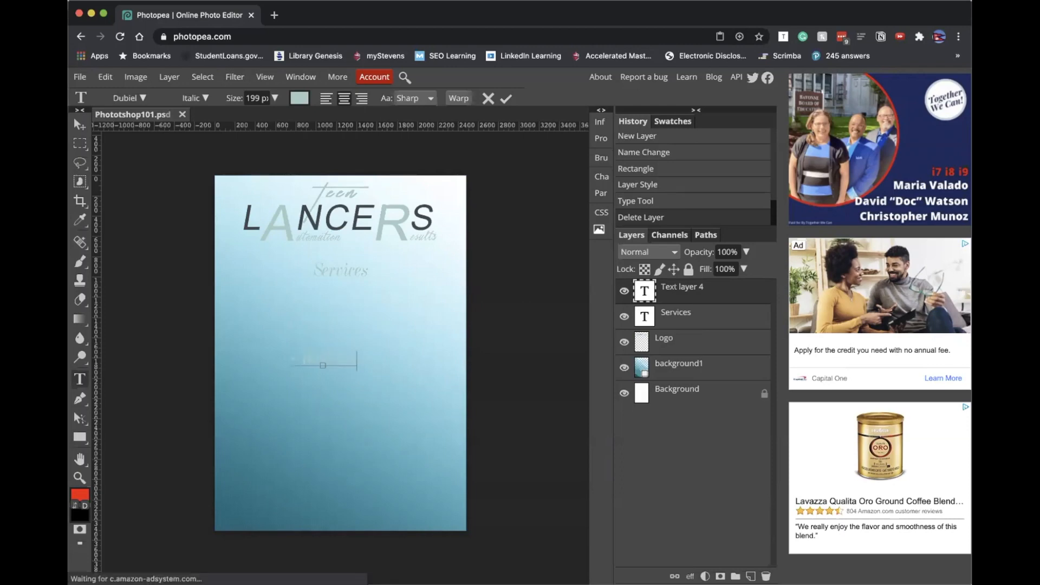
text(ent)
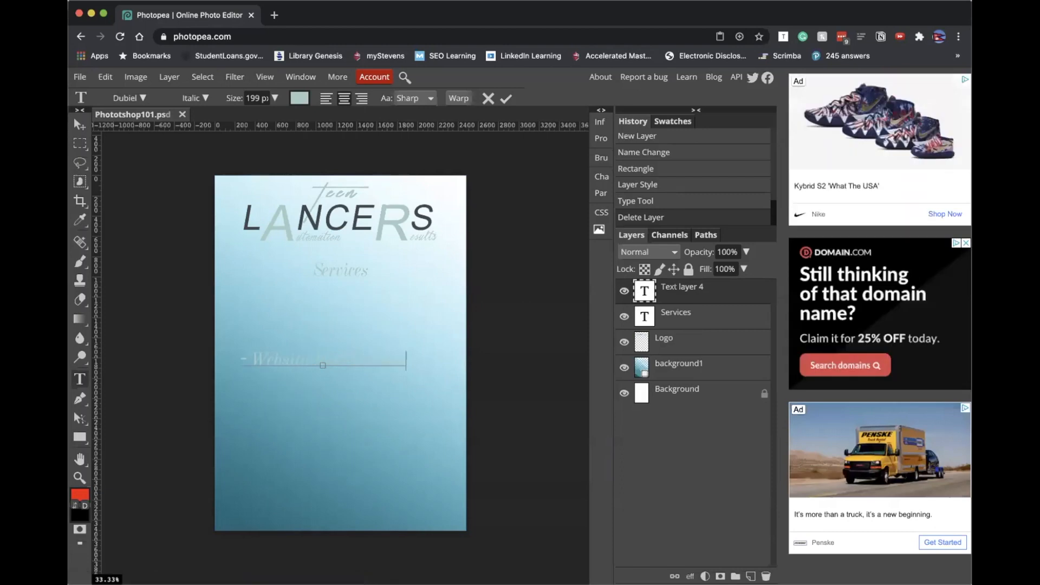
Step: Recolour the whole "- Website Development" text to the dark grey 41474b sampled from the logo lettering
key(super+a)
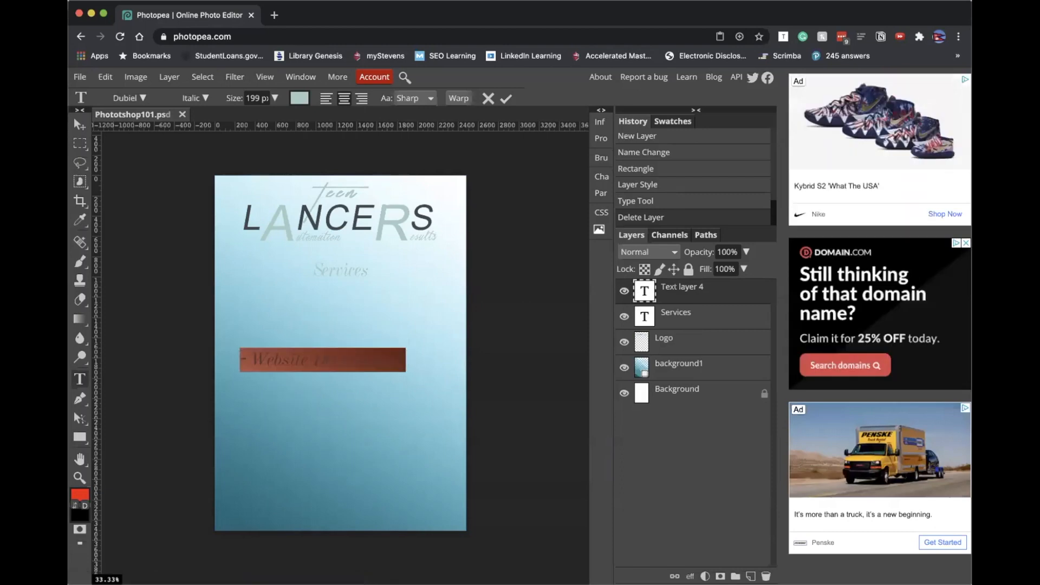
click(298, 98)
click(332, 224)
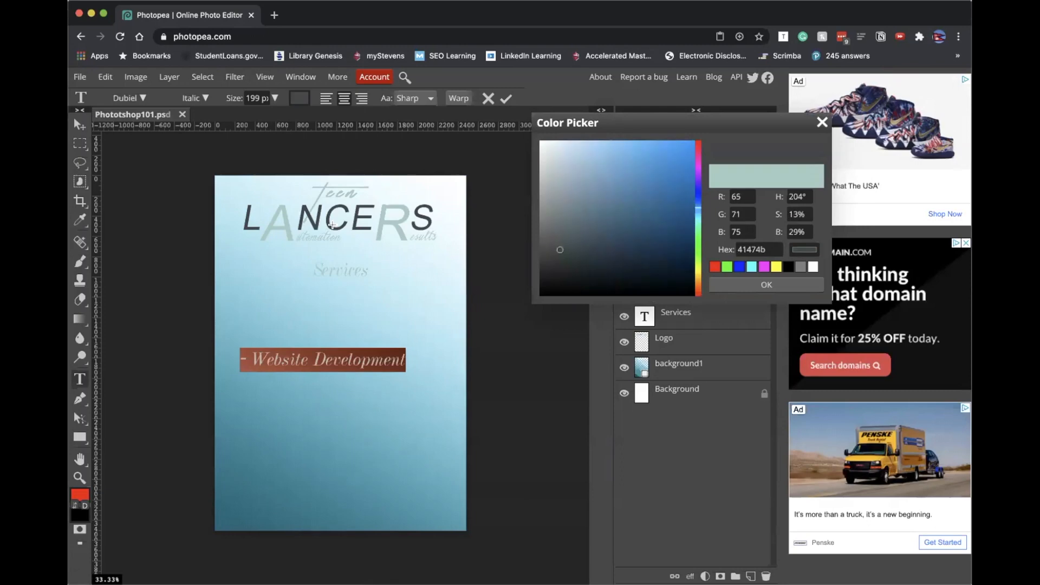
click(752, 287)
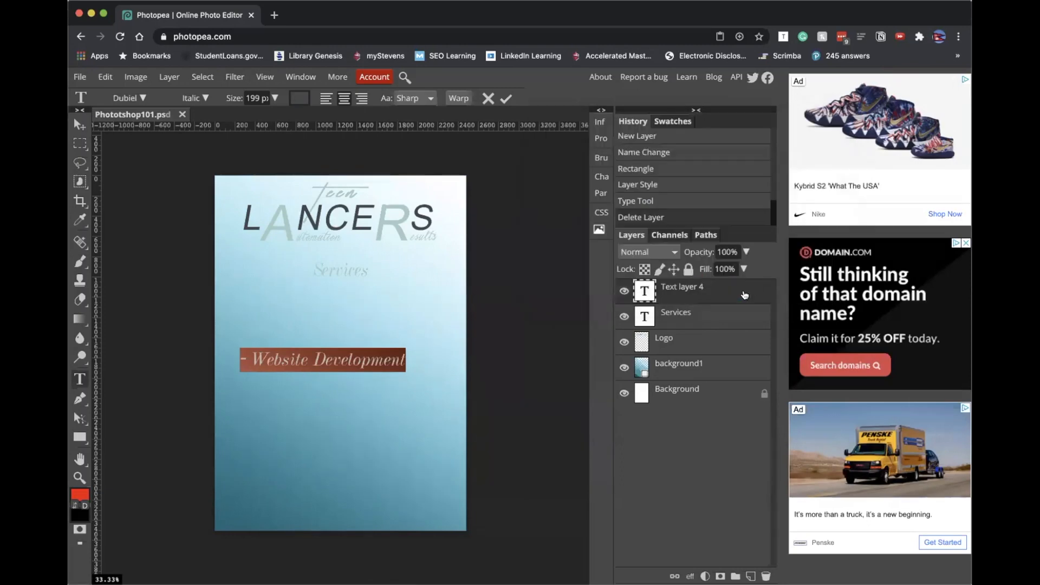
Step: Add the lines "- Social Media Management", "- Graphic Design", "- Photography" and "- Computing Classes" under "- Website Development"
click(404, 360)
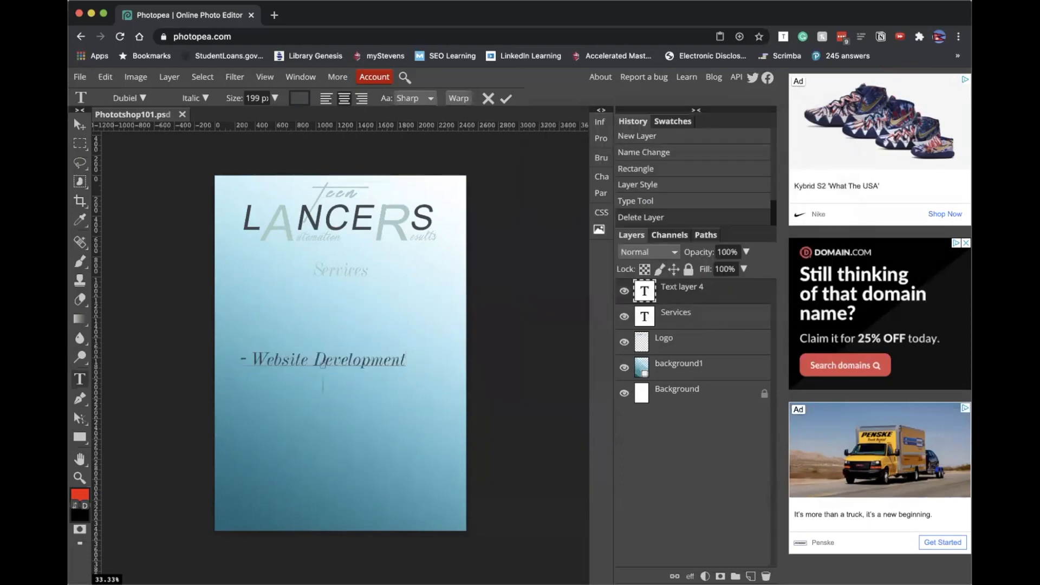
text(- Social Media Management)
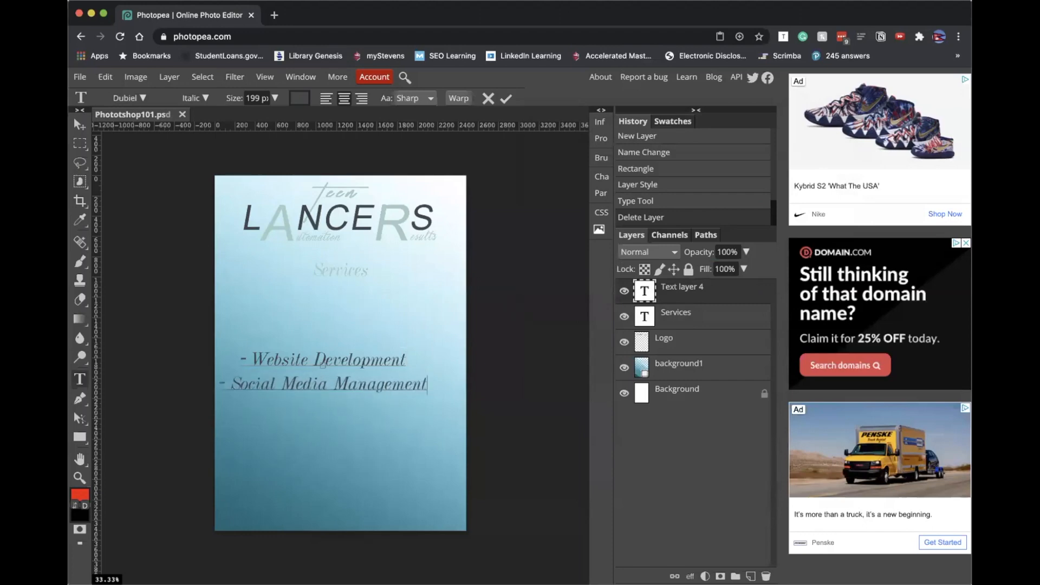
key(Return)
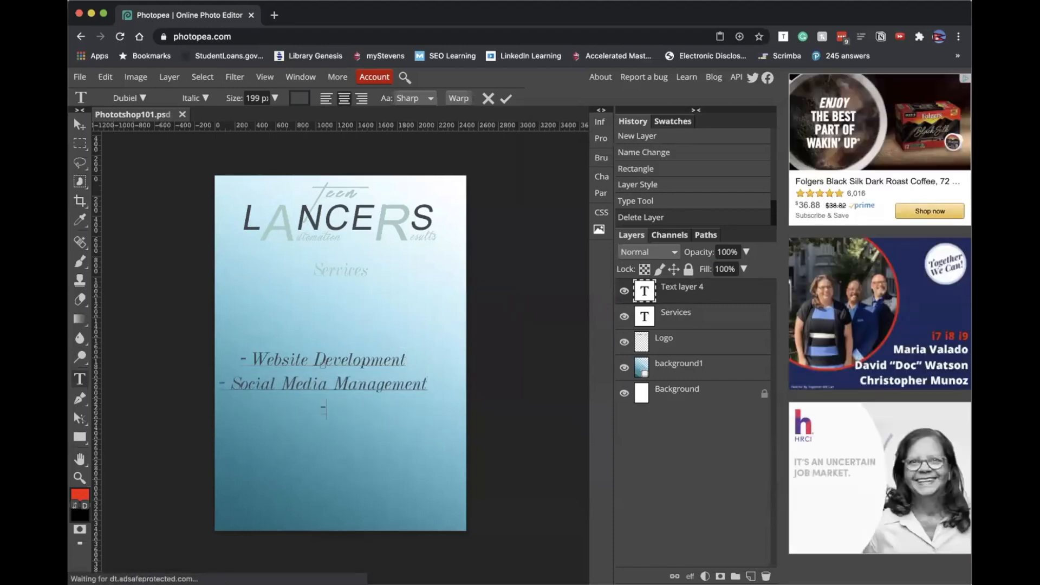
text(- Graphic Desgin)
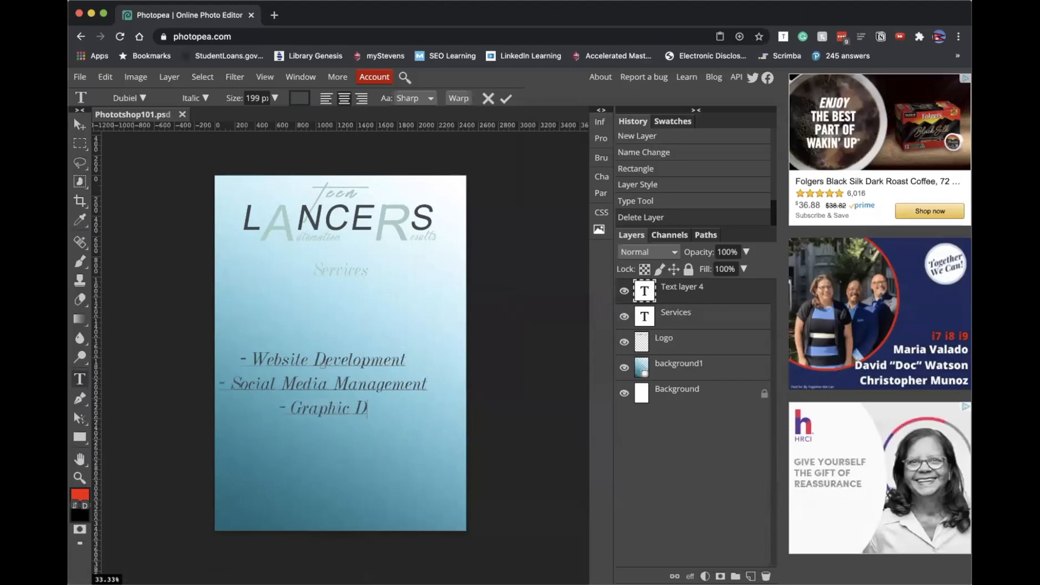
key(BackSpace)
key(BackSpace)
key(BackSpace)
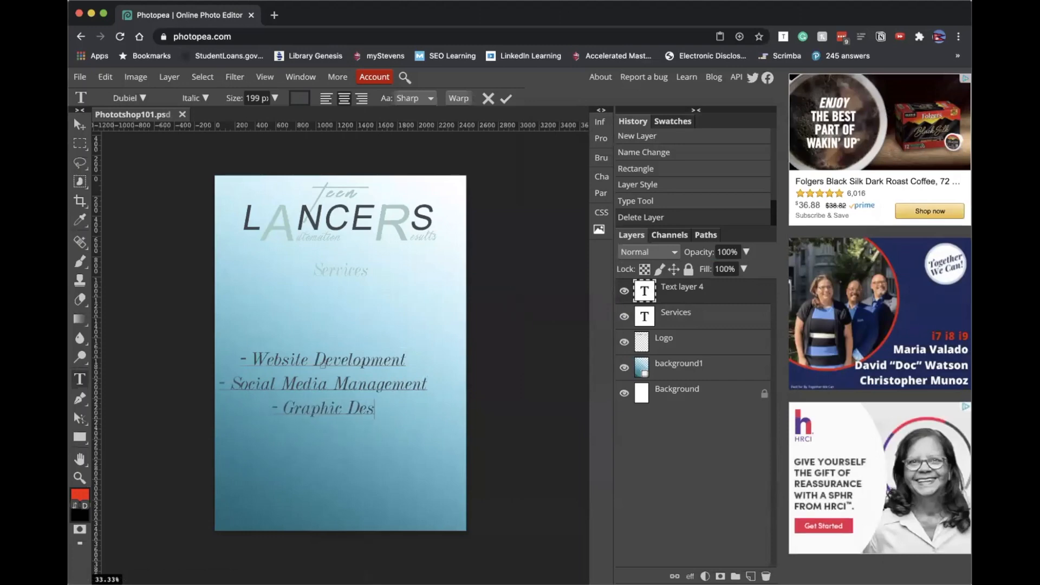
text(ign)
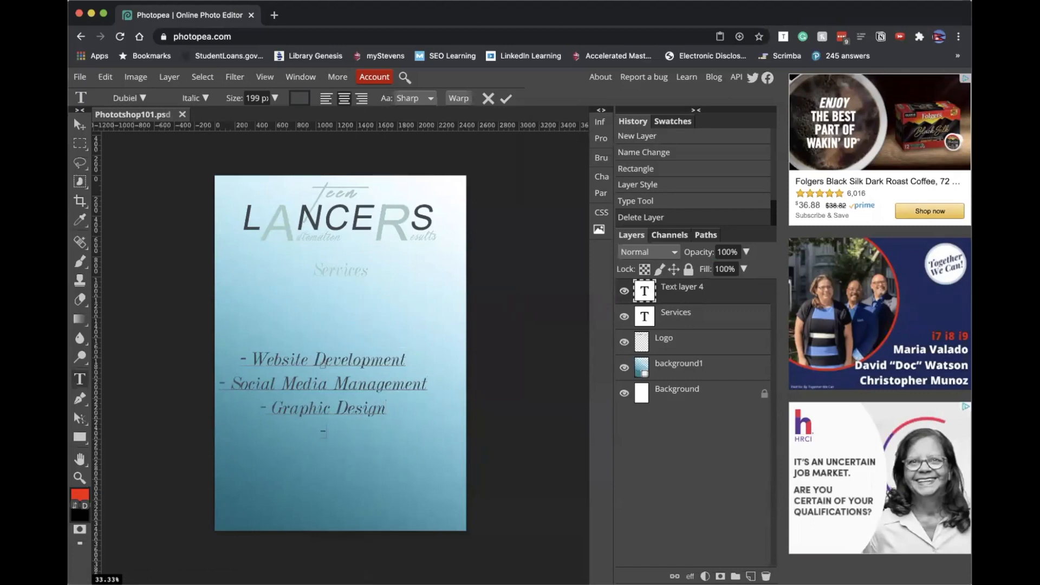
key(Return)
text(- Photography )
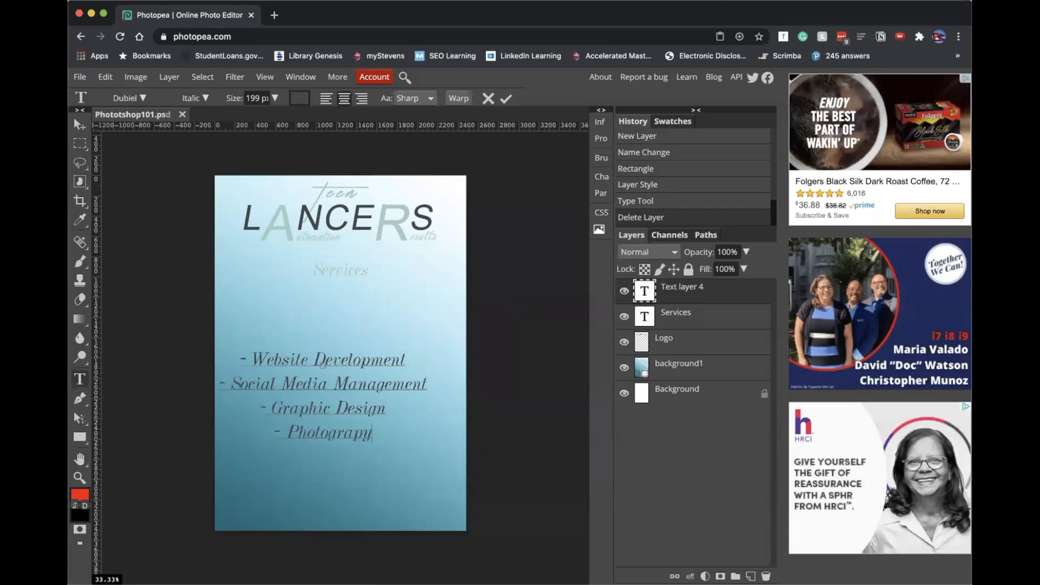
text(- Computing Classes)
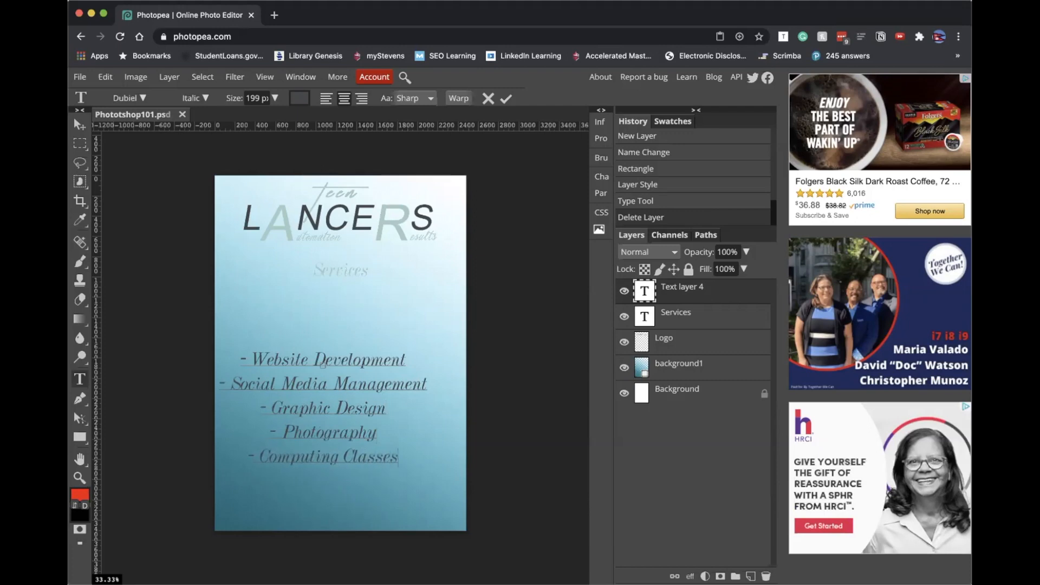
Step: Left-align the list text and move it to sit centred on the page just below the Services heading
key(super+a)
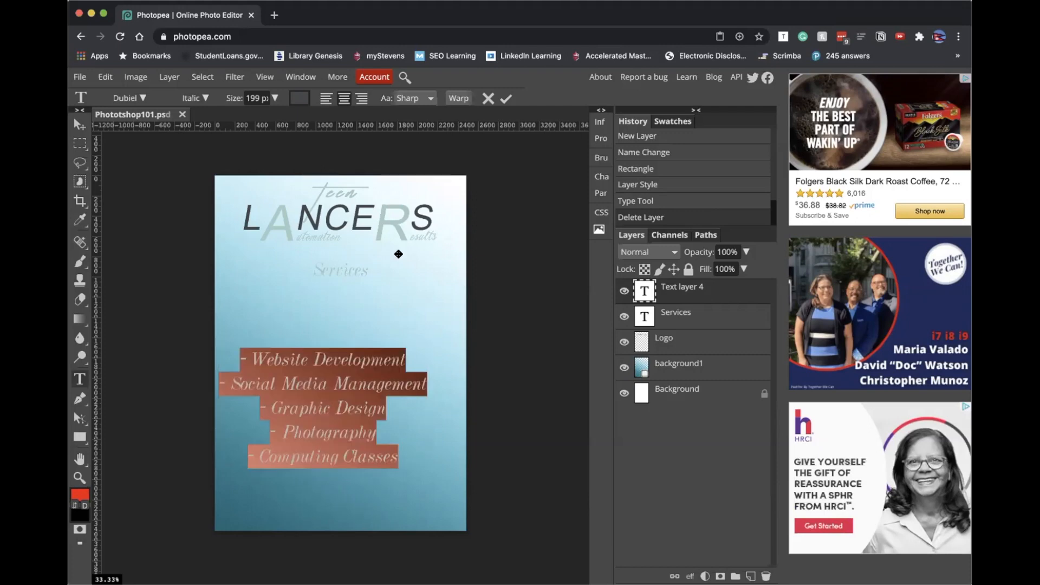
click(326, 98)
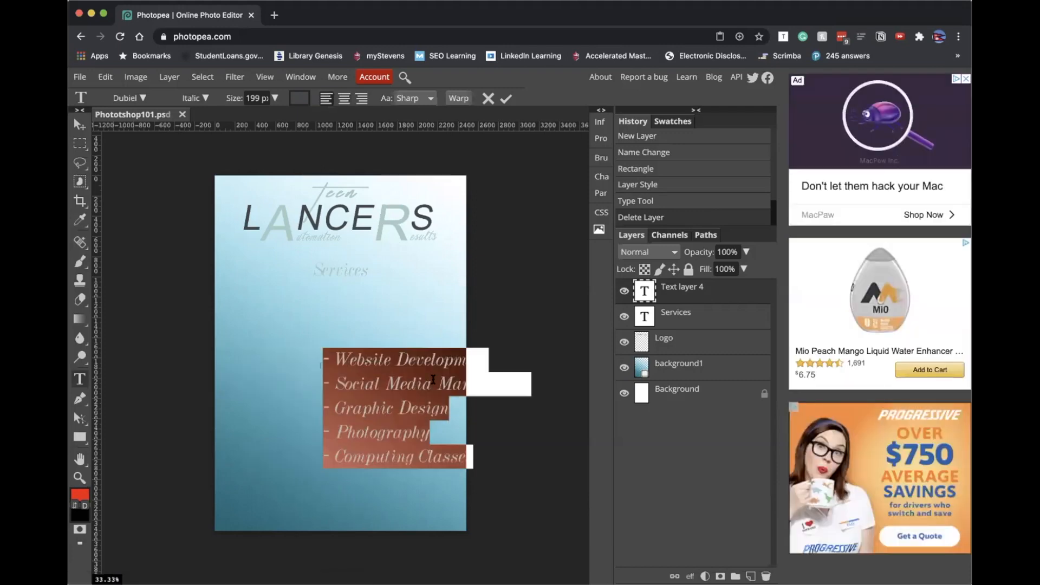
click(433, 379)
click(79, 124)
drag(344, 377, 288, 355)
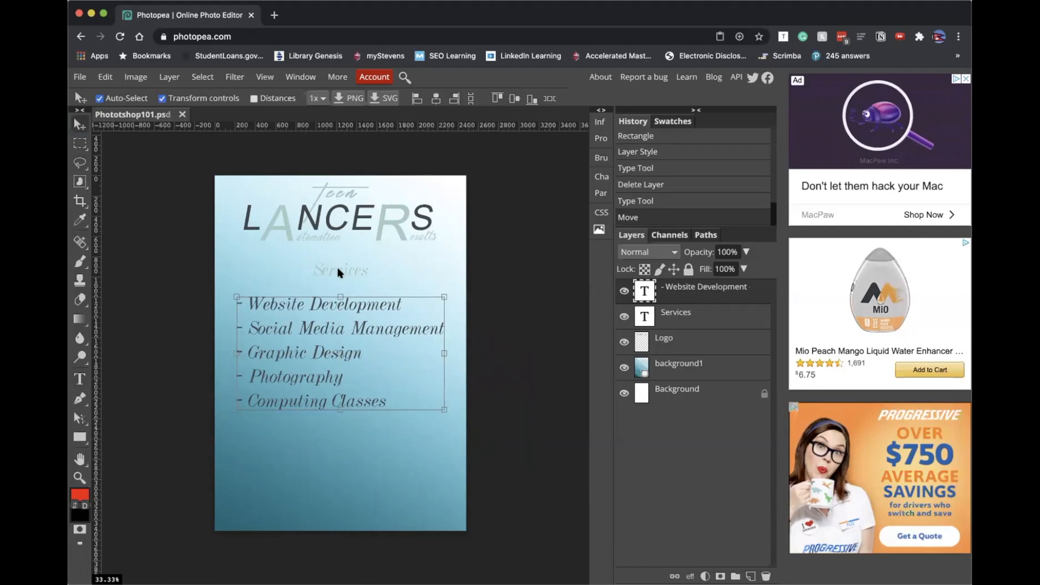
Step: Give the Services heading a 3 px outside stroke in dark grey 41474b sampled from the logo
click(731, 322)
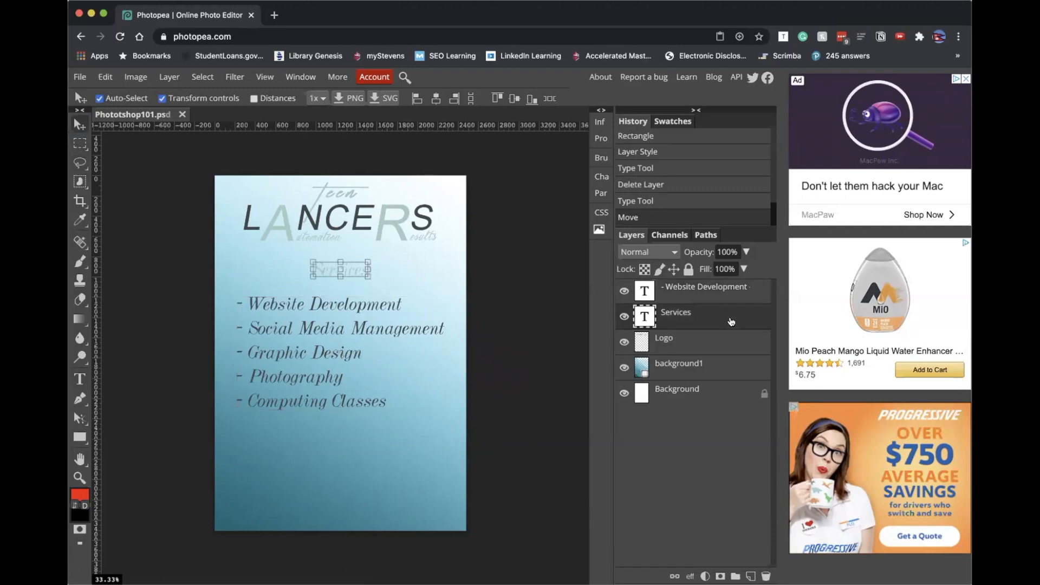
double_click(732, 322)
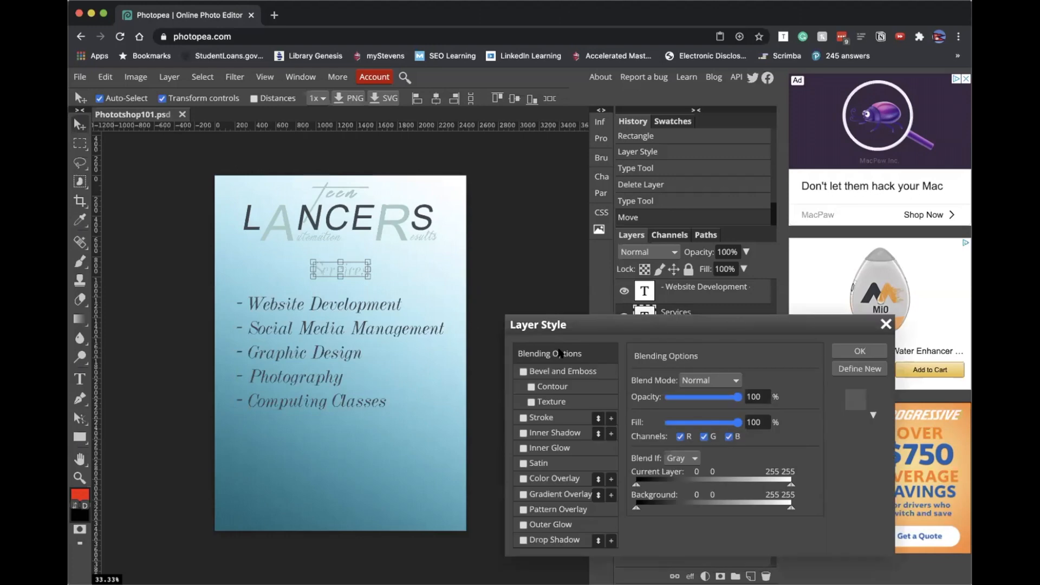
click(562, 416)
click(639, 460)
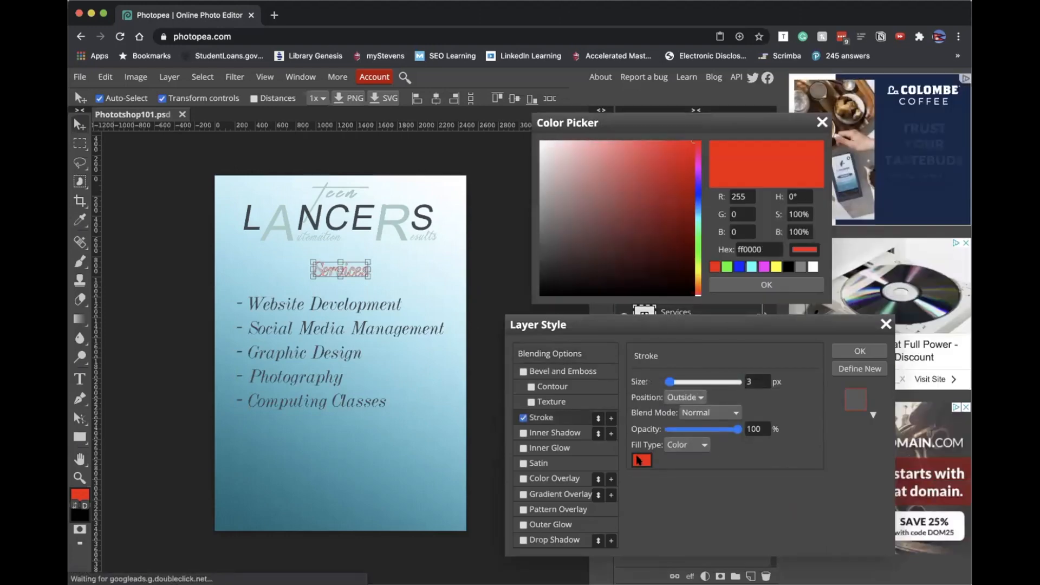
click(353, 219)
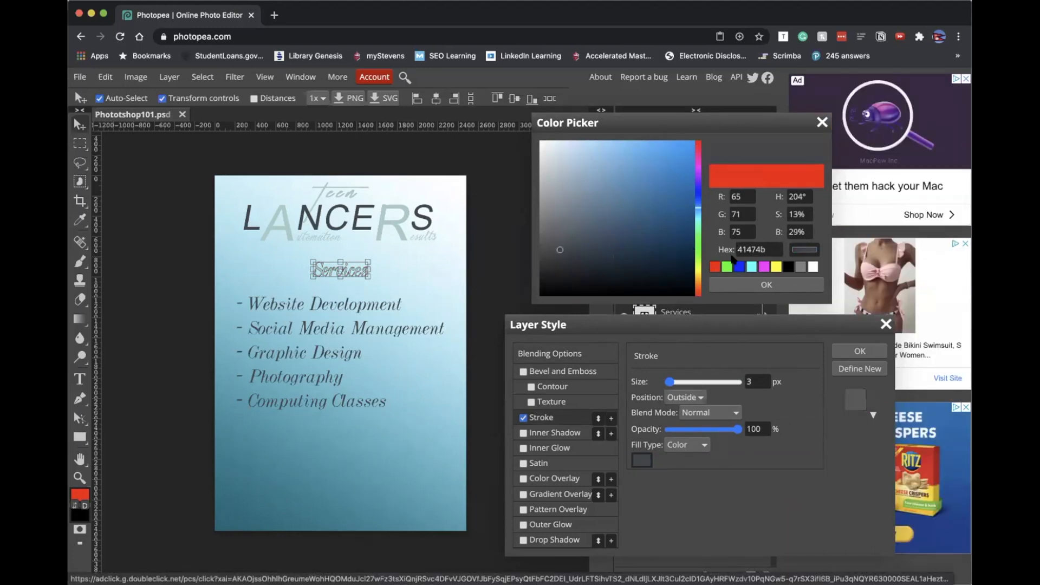
click(756, 287)
drag(767, 328, 725, 227)
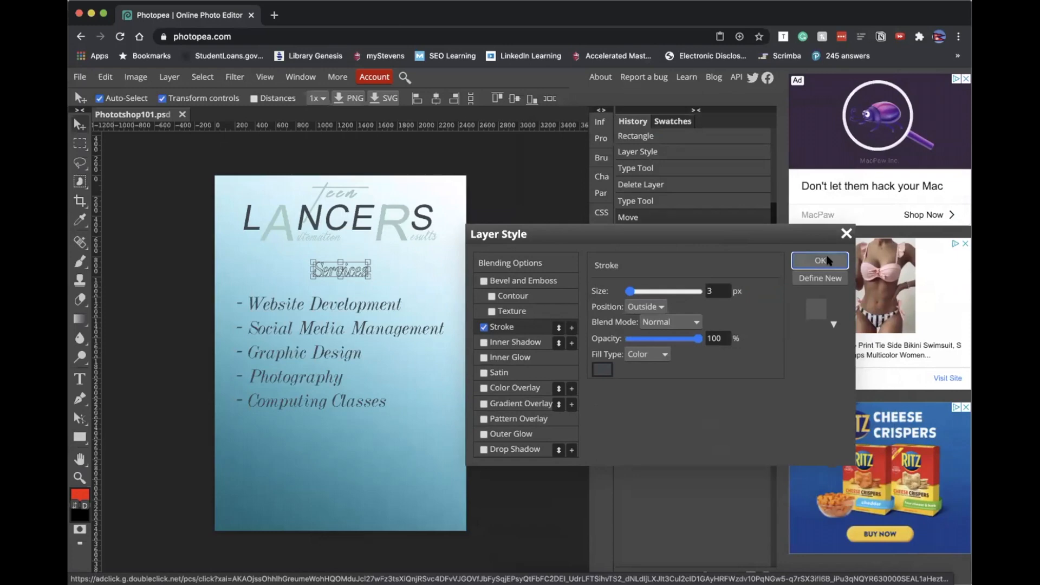
click(818, 261)
Step: Recolour the Services heading text to the logo's dark grey, 41474b
click(706, 346)
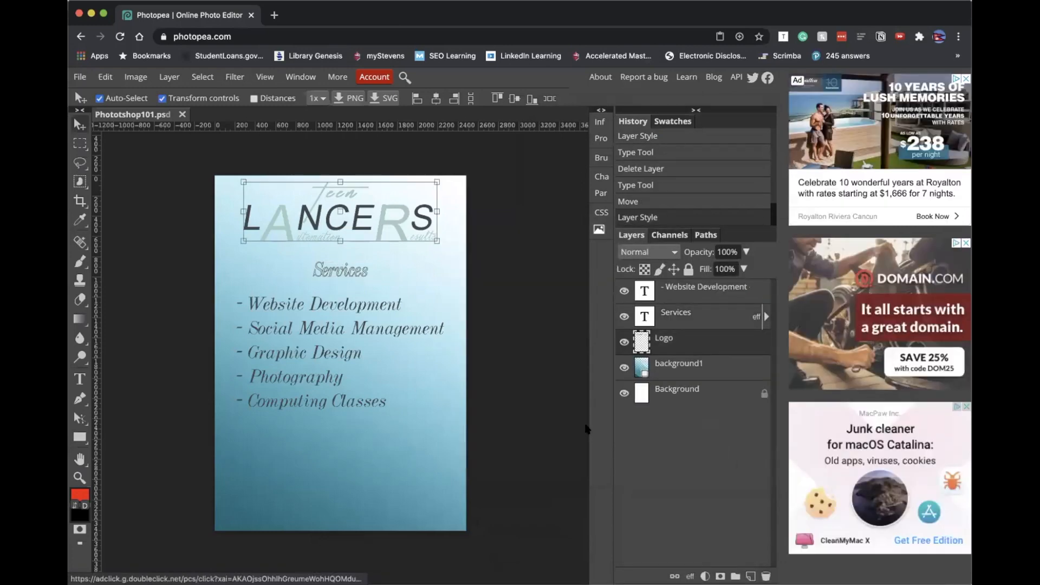
click(716, 317)
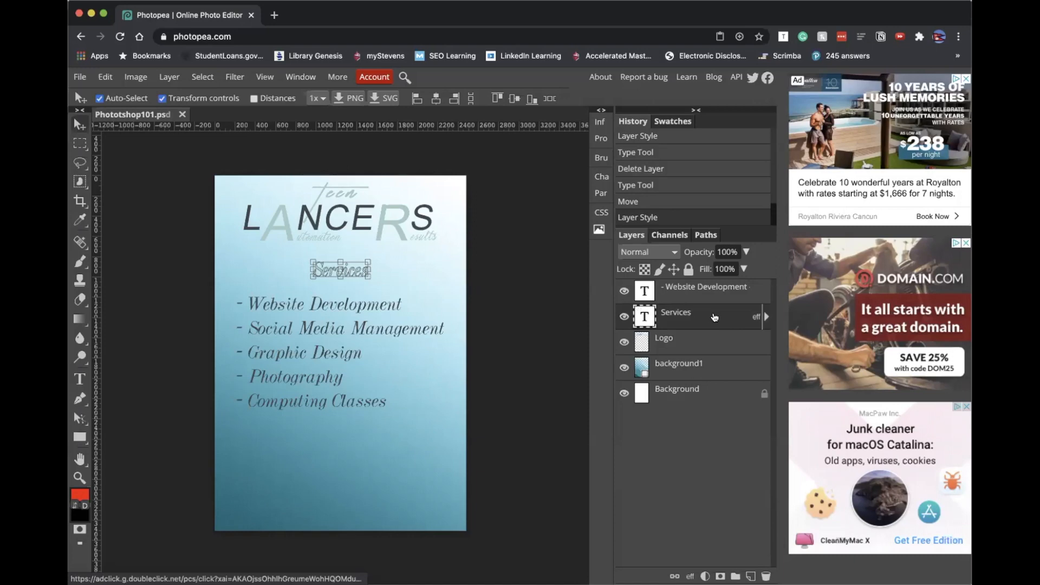
double_click(343, 267)
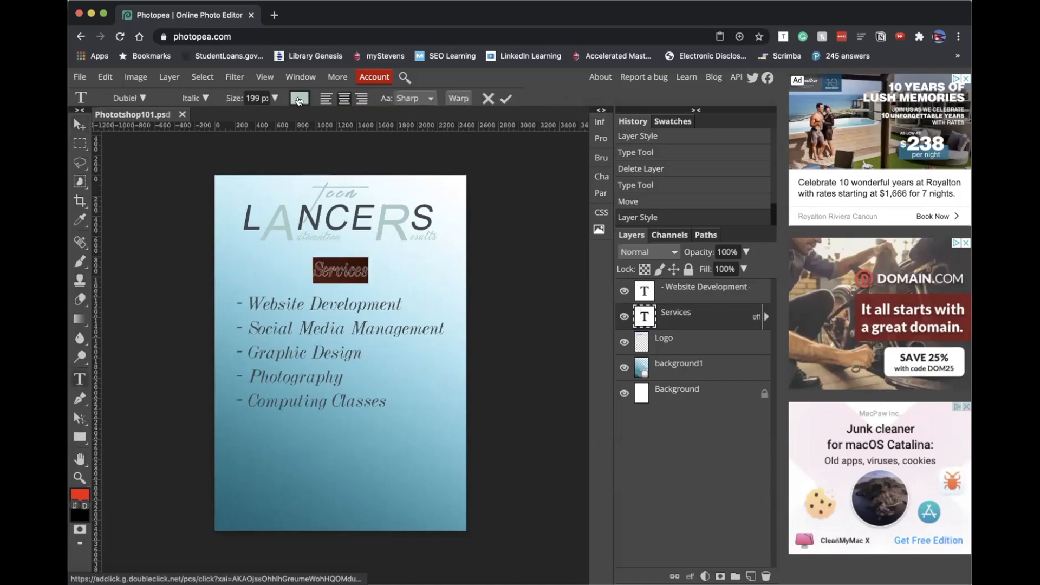
click(299, 98)
click(428, 219)
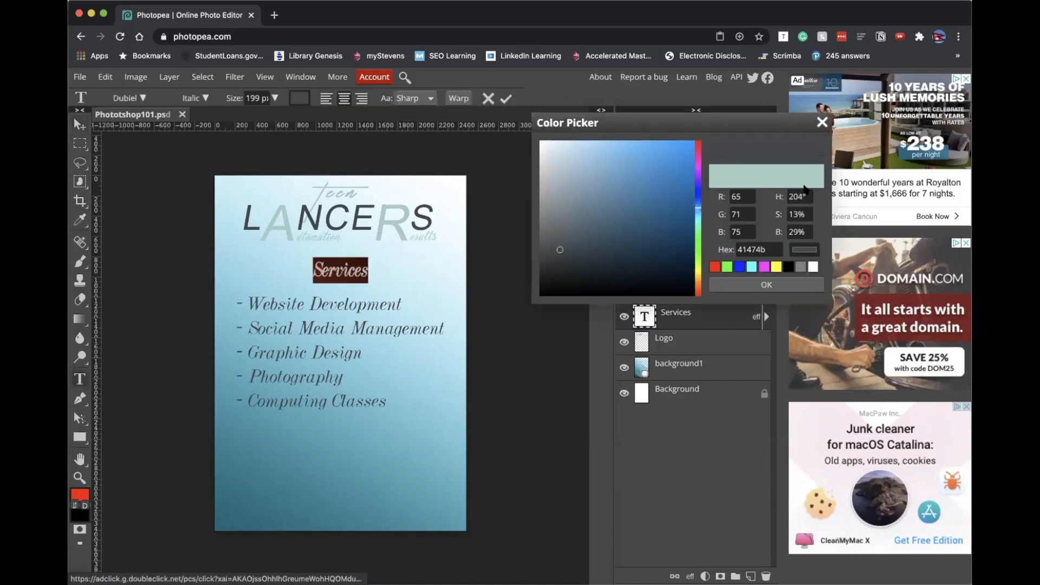
click(752, 284)
click(360, 292)
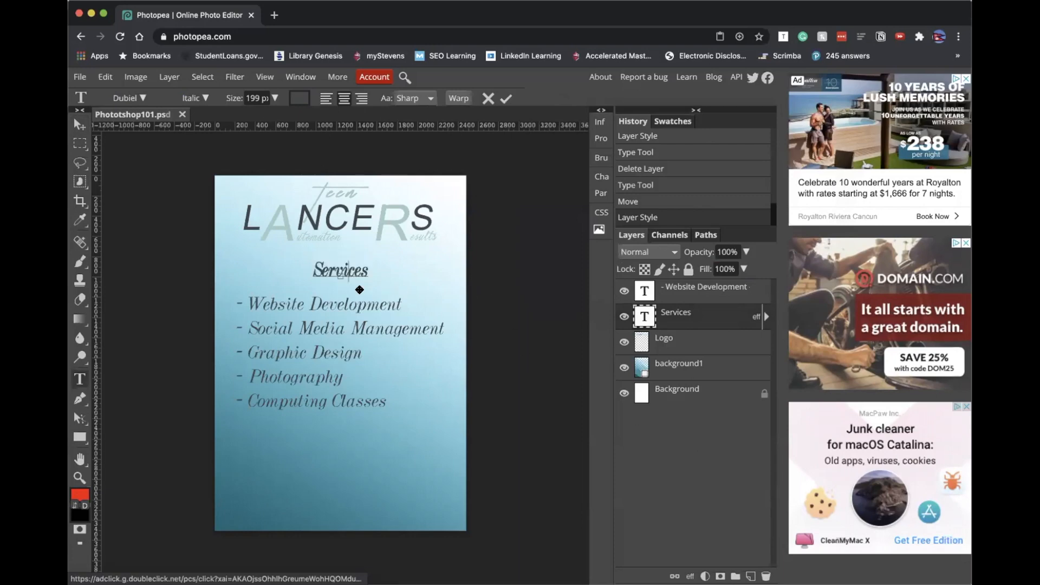
click(685, 402)
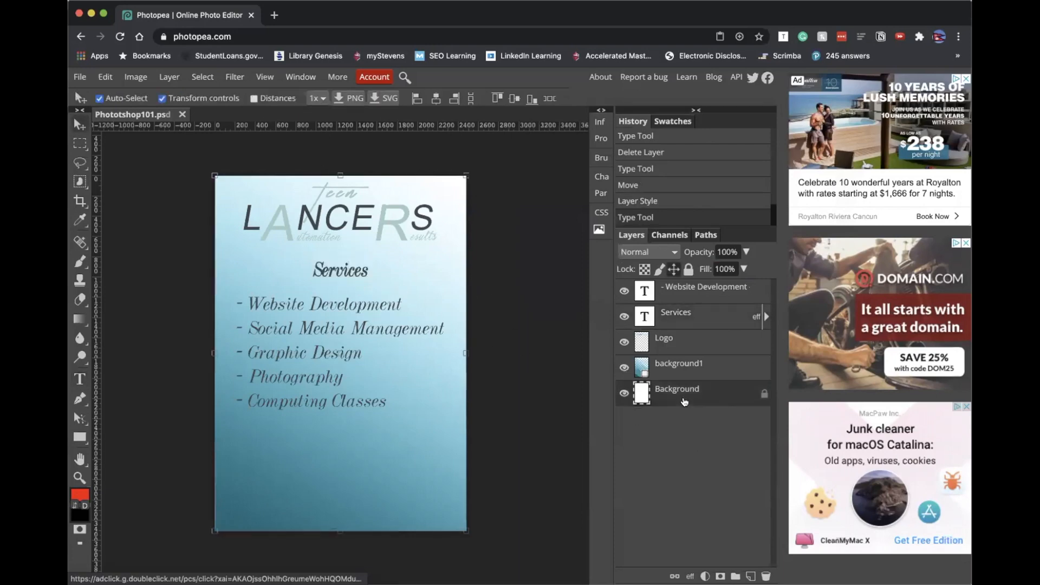
Step: Paste the round Teen Lancers logo as the topmost layer, scale it to 46.54% and centre it below the list
click(414, 471)
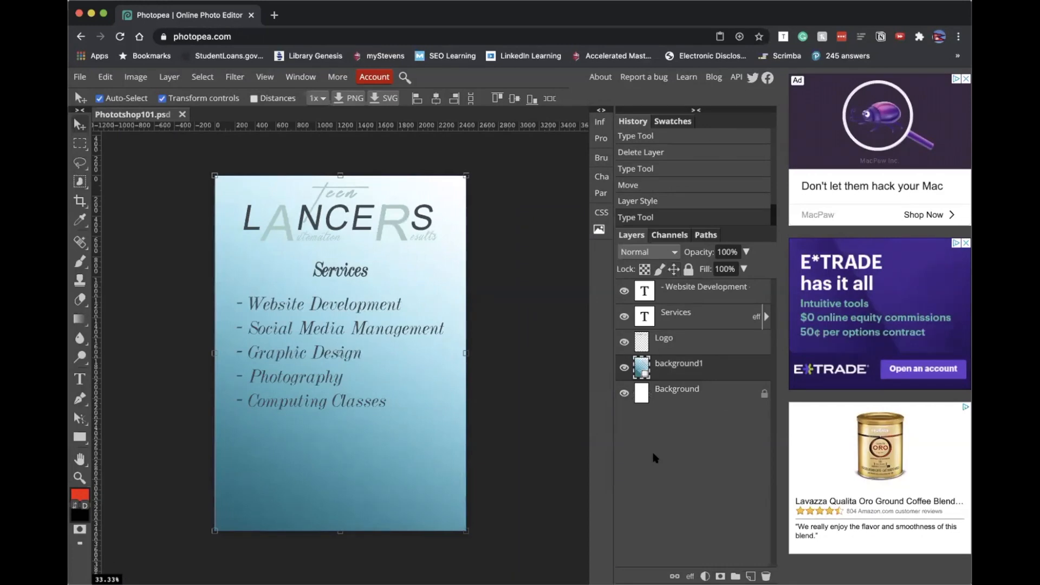
key(super+v)
drag(384, 454, 321, 271)
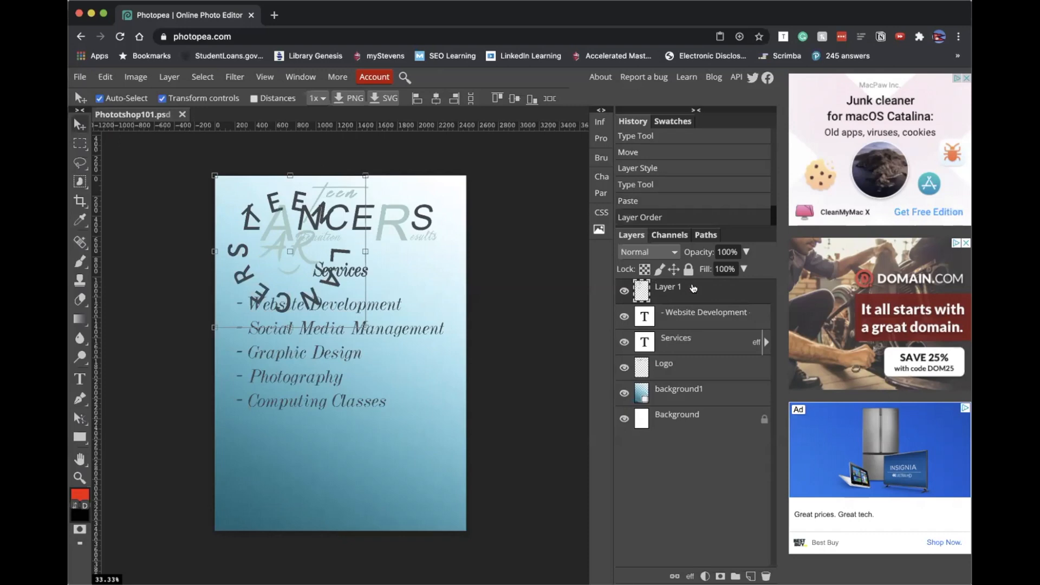
drag(344, 267, 352, 441)
drag(265, 355, 336, 465)
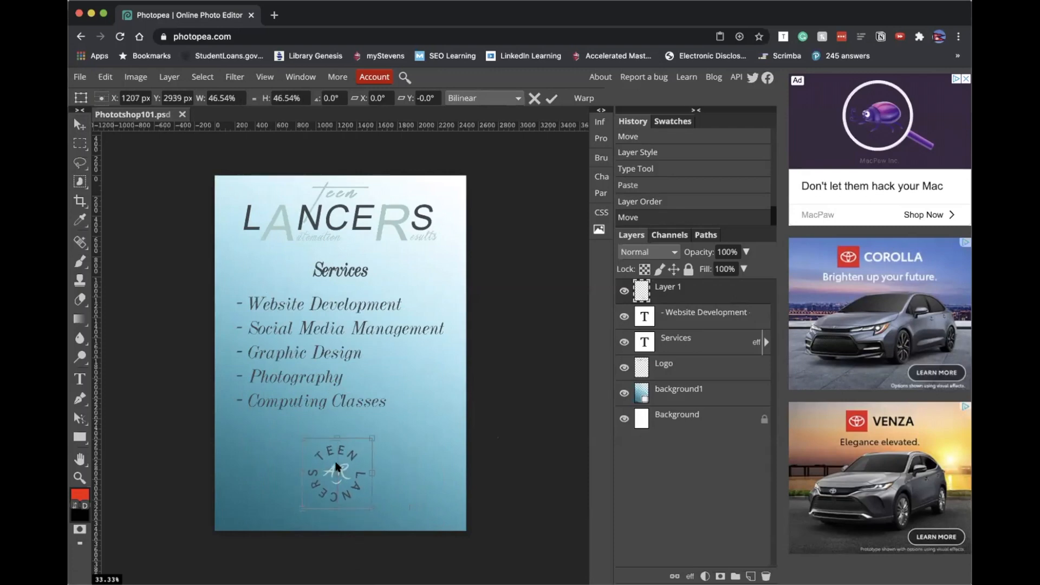
key(Return)
Step: Move the services list down so it sits just above the round logo
click(696, 343)
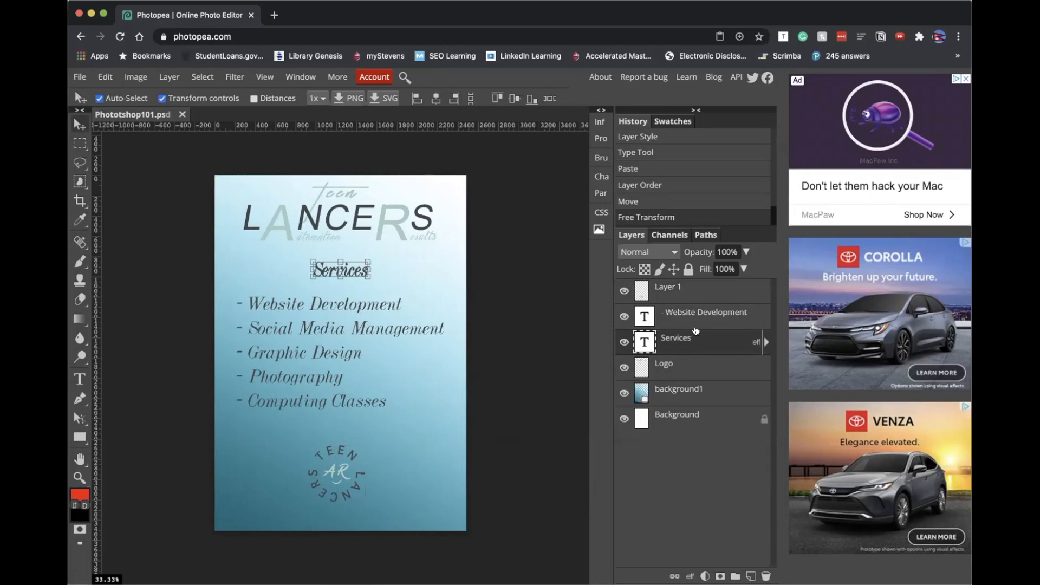
click(697, 317)
drag(355, 337, 354, 357)
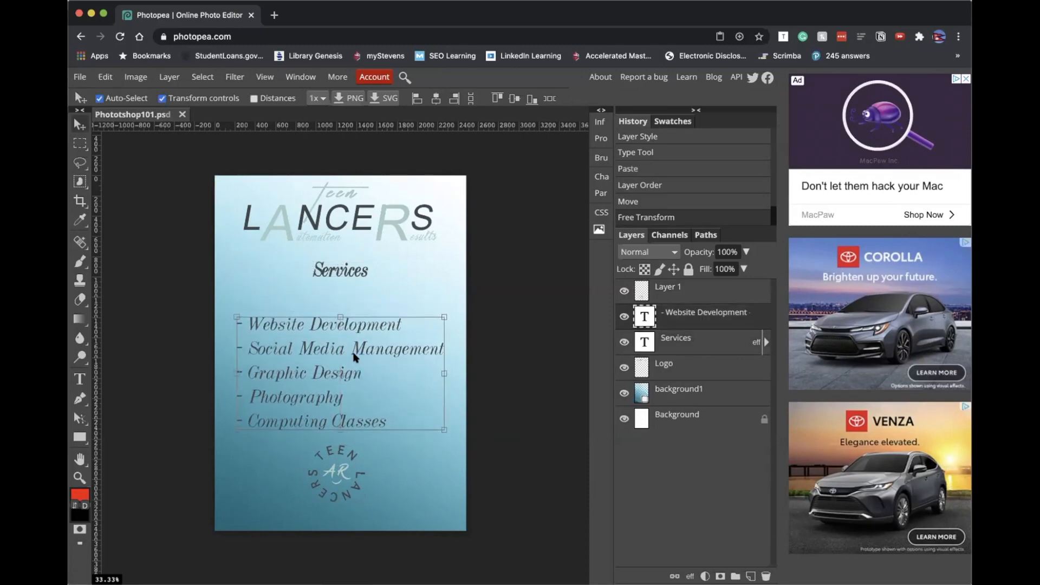
Step: Move the Services heading down closer to the list and enlarge it
click(699, 343)
mouse_move(355, 274)
mouse_down()
mouse_move(360, 294)
mouse_move(425, 255)
mouse_move(360, 290)
mouse_up()
click(676, 428)
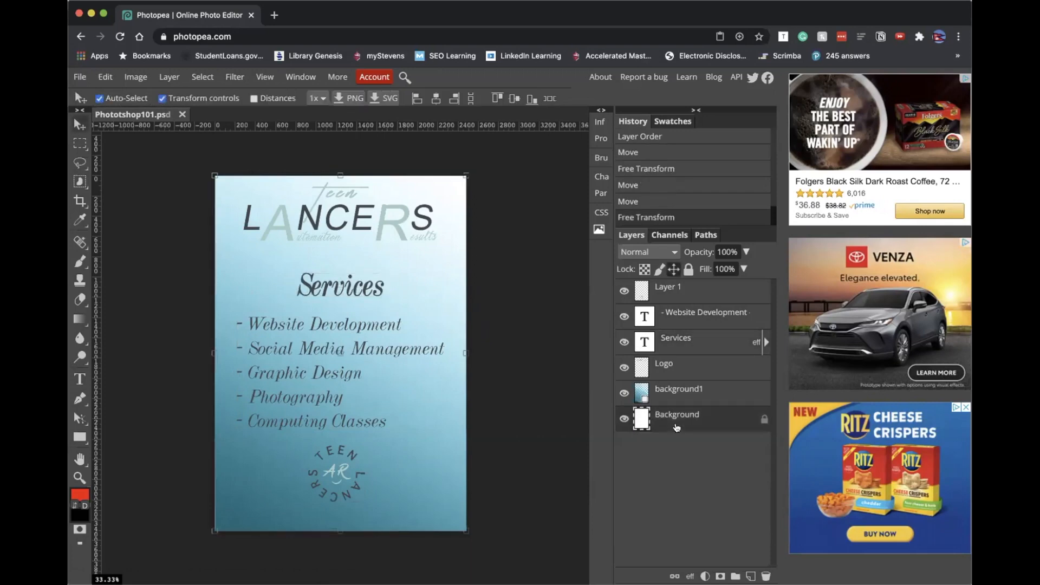
Step: Lock the background1 gradient layer so it stays fixed, and reselect the round logo layer
click(686, 296)
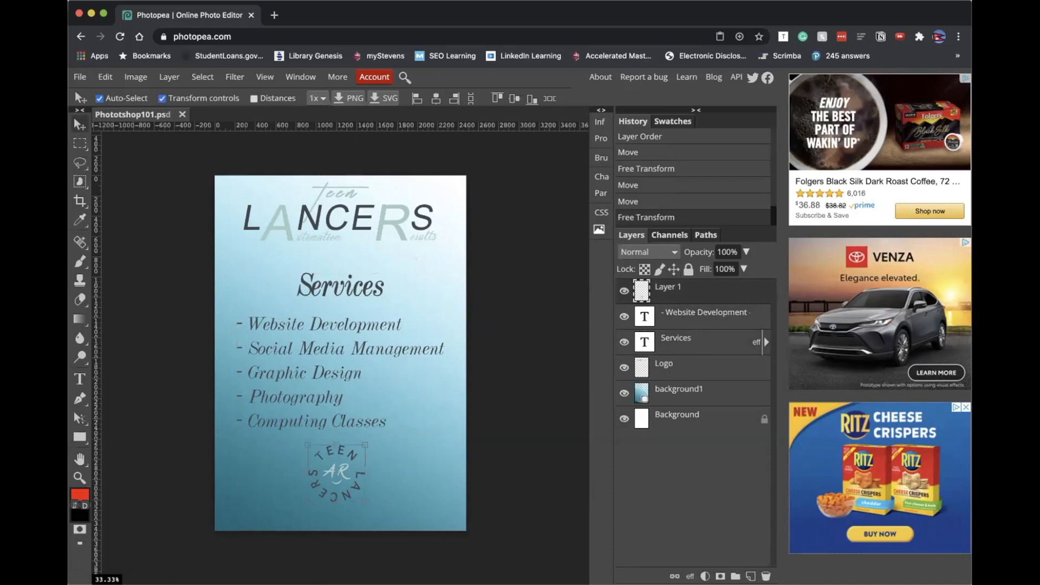
drag(334, 489, 342, 488)
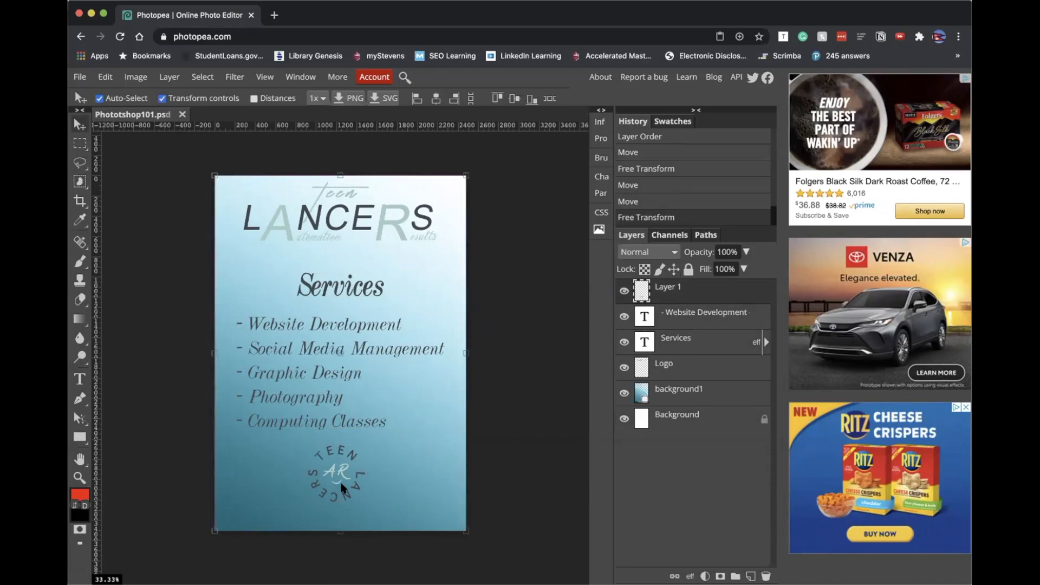
click(339, 488)
click(692, 294)
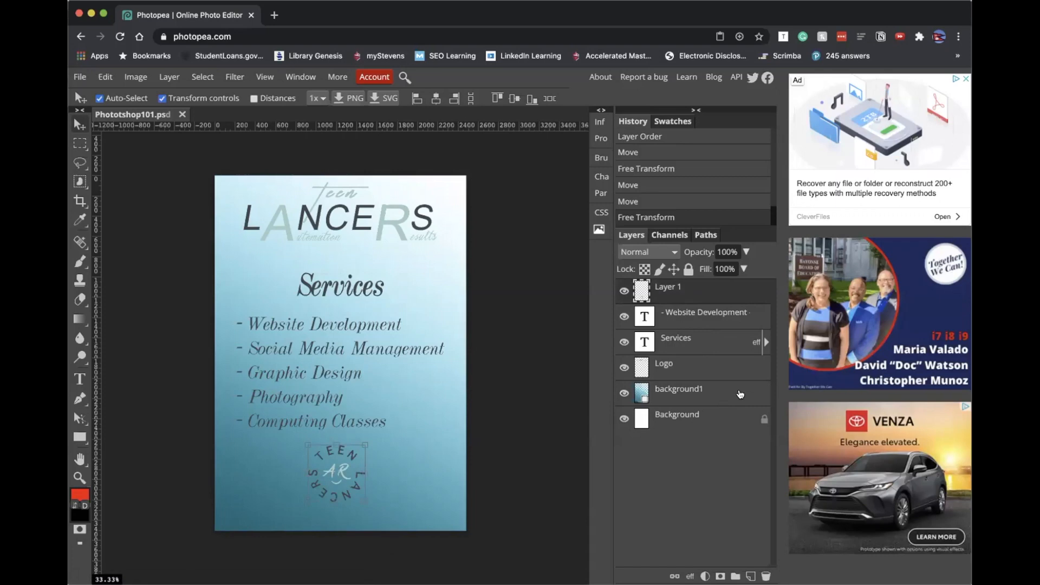
click(745, 391)
click(689, 269)
click(689, 300)
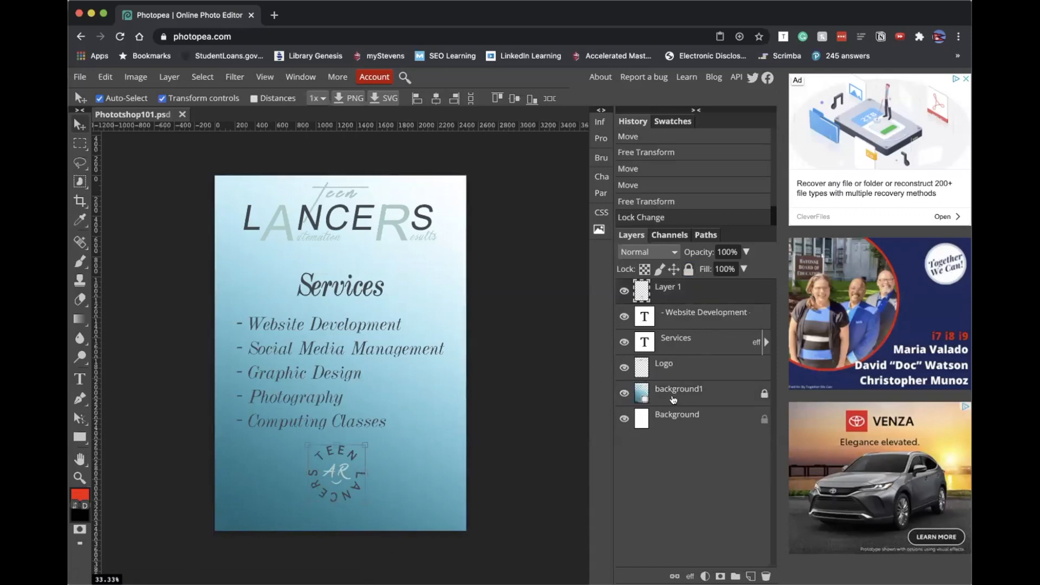
Step: Move the round logo slightly down and across so it is horizontally centred below the services list
click(334, 489)
click(334, 489)
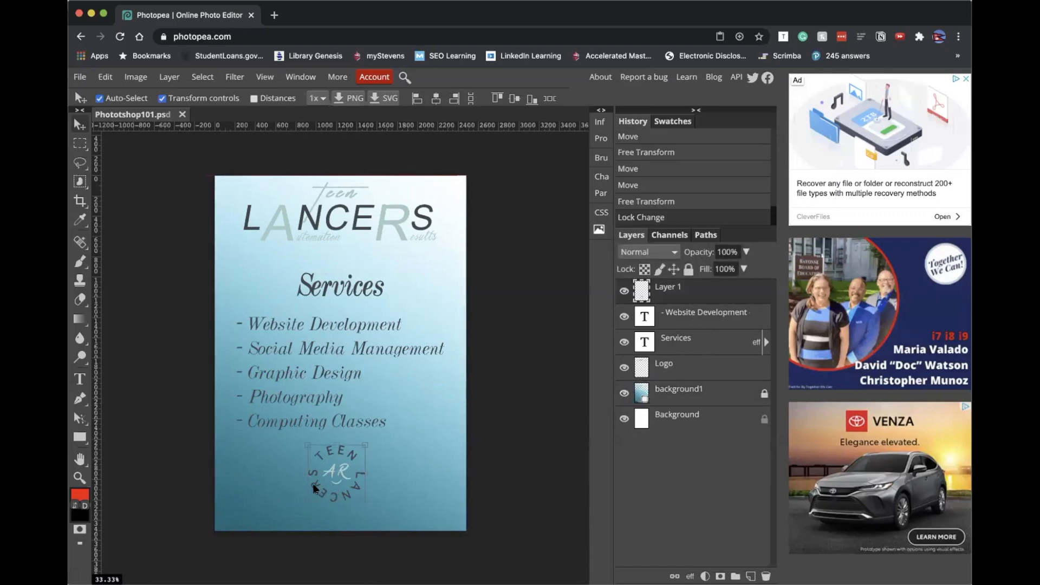
drag(355, 489, 347, 475)
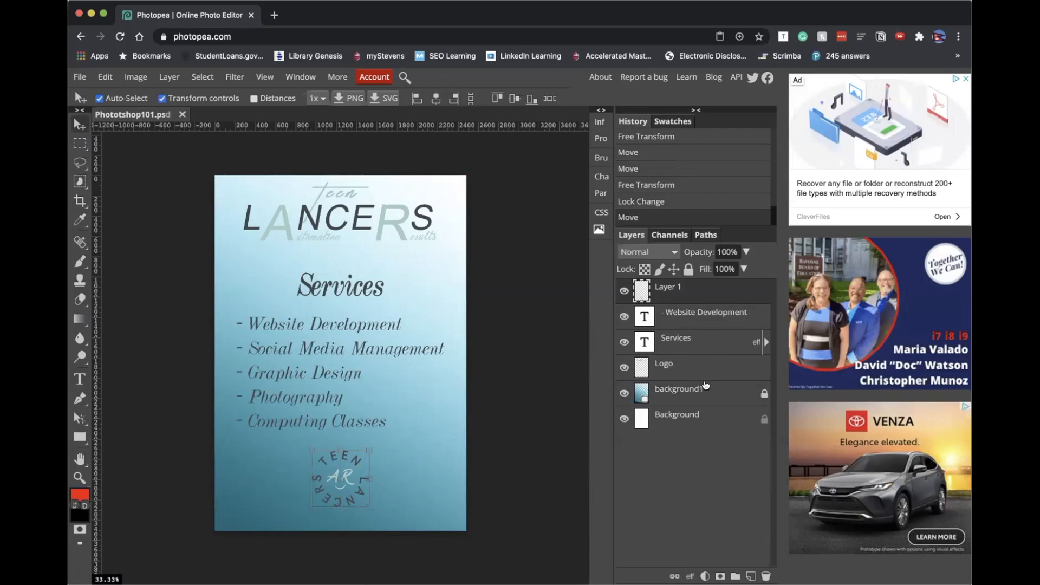
click(708, 411)
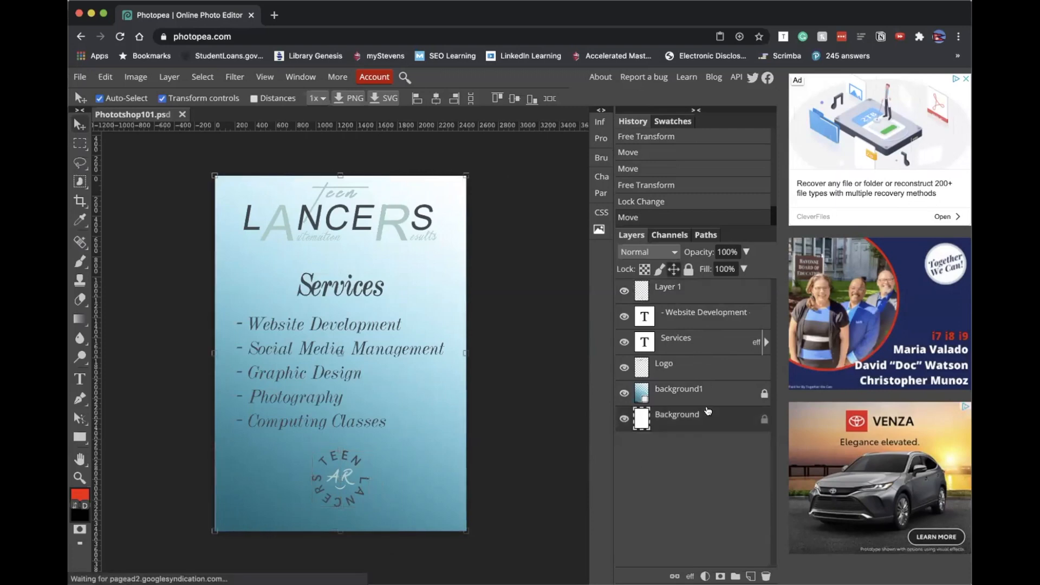
Step: Save the flyer as a PSD and export it as a 2480 × 3508 px PNG at 100% quality
click(78, 77)
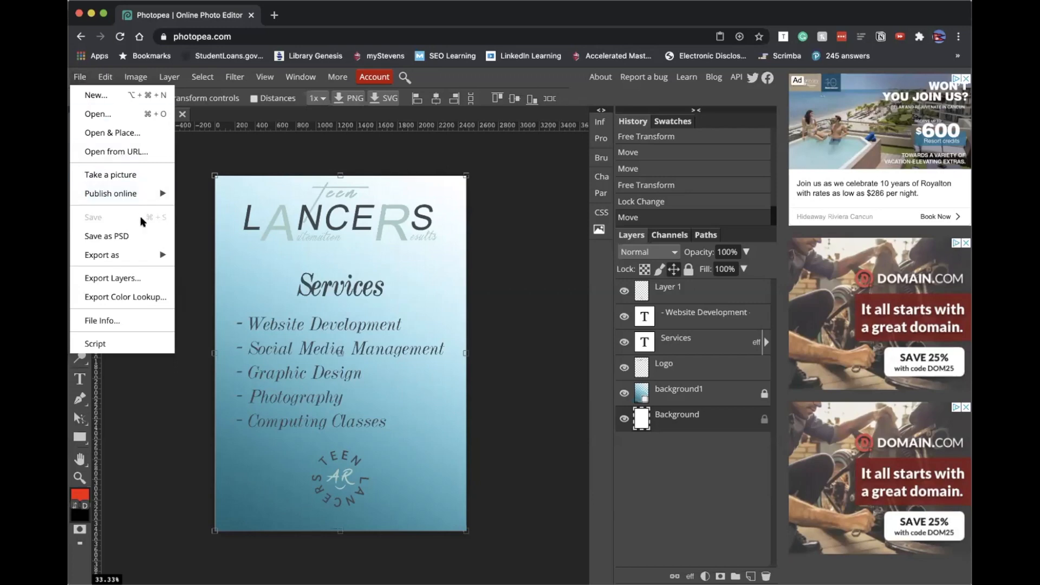
click(140, 236)
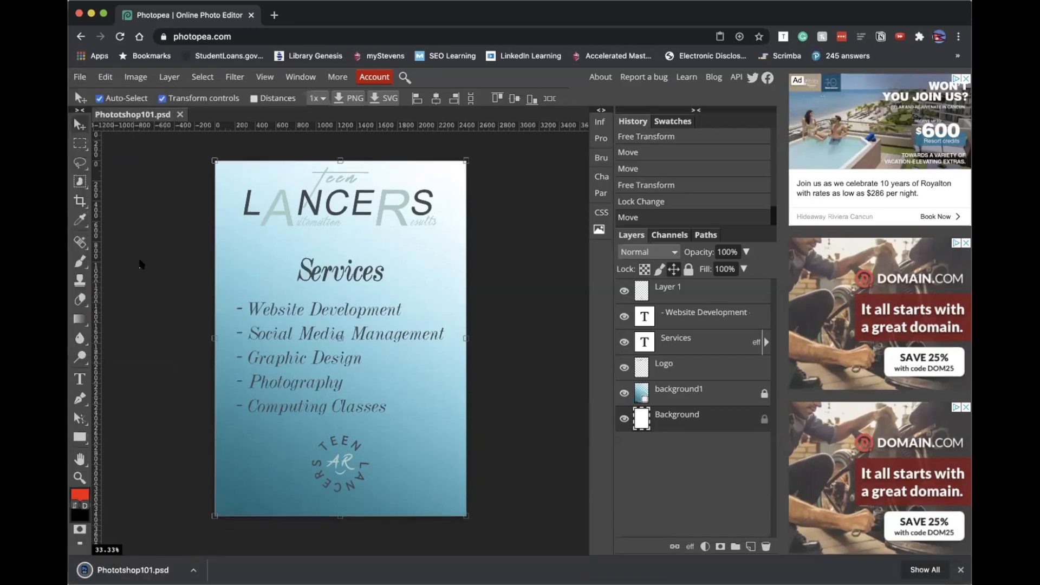
click(80, 79)
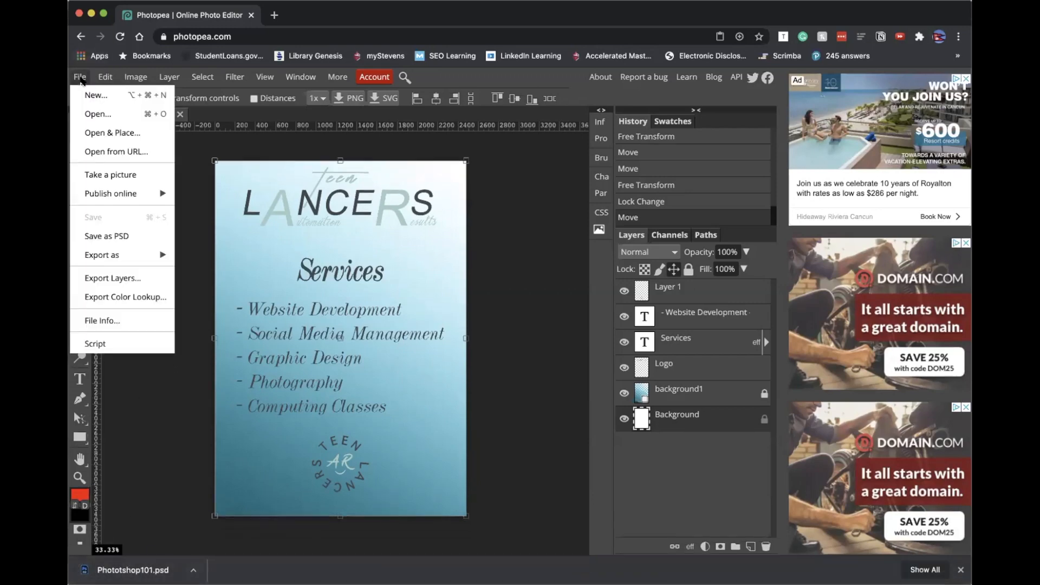
mouse_move(148, 251)
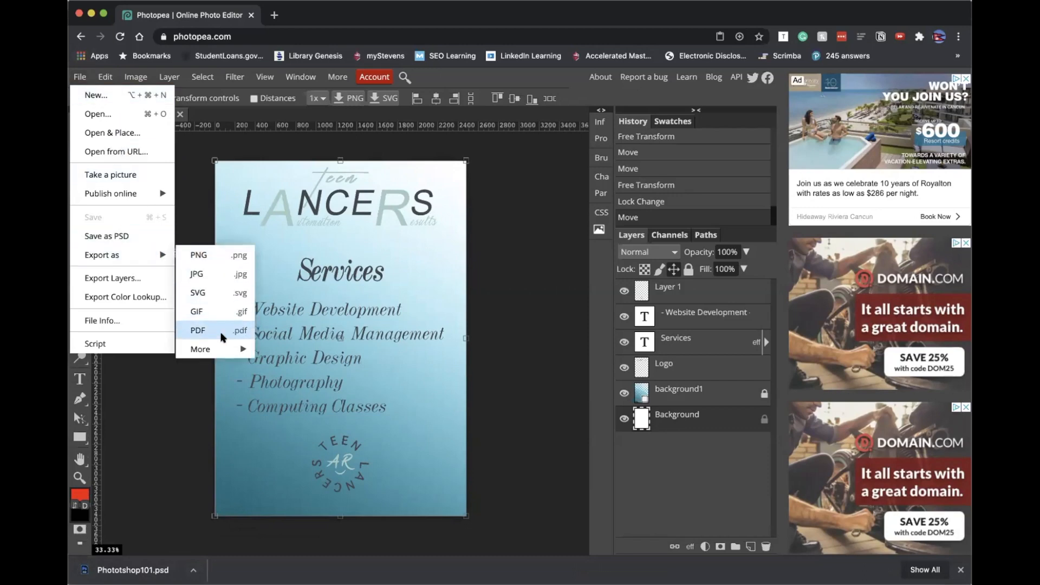
click(220, 258)
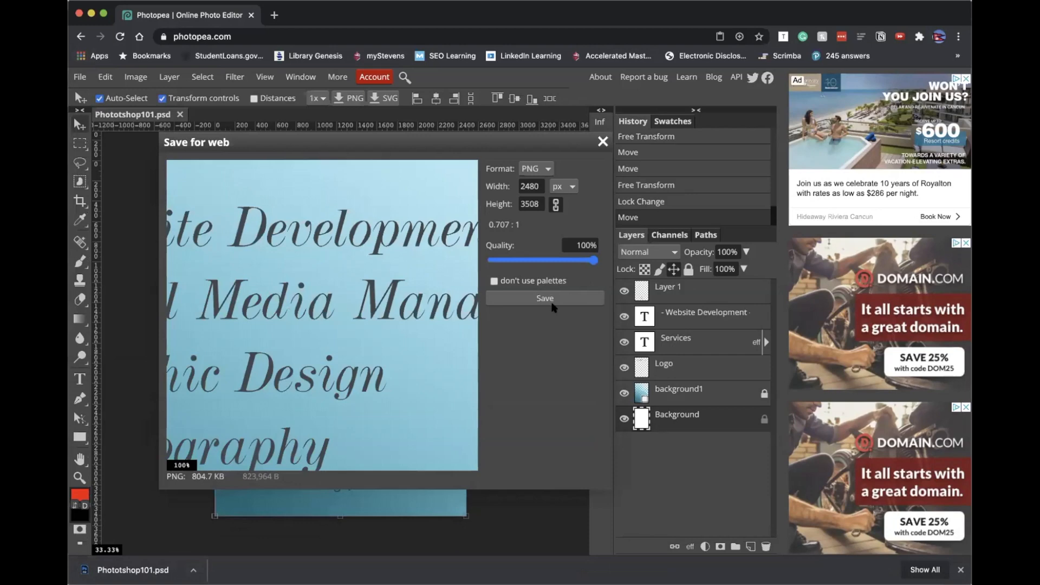
click(545, 298)
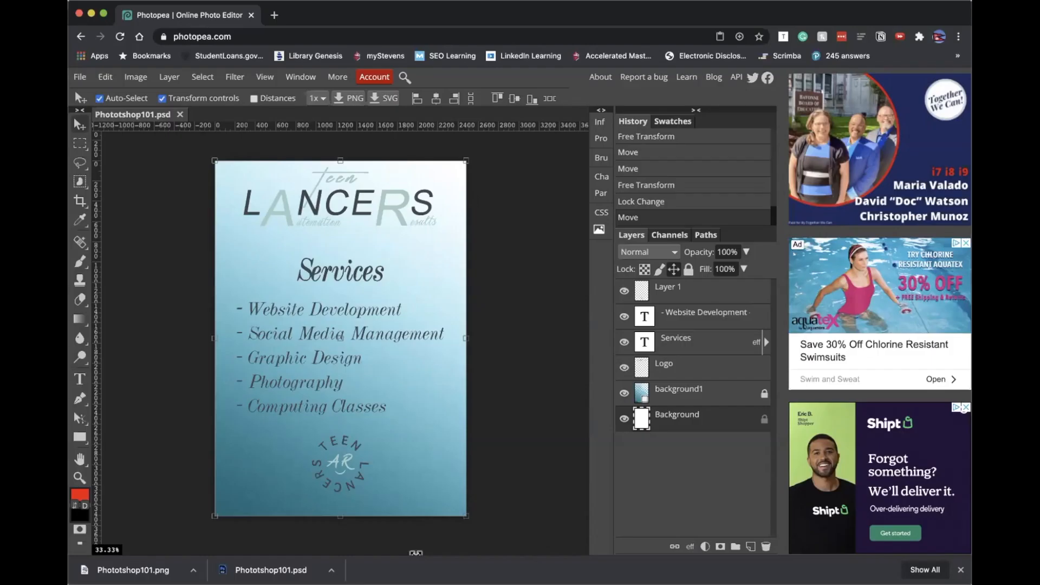
Step: Duplicate the Services heading layer and give the copy a Color Overlay in the logo's light grey-green
click(727, 341)
key(ctrl+j)
double_click(726, 340)
click(484, 327)
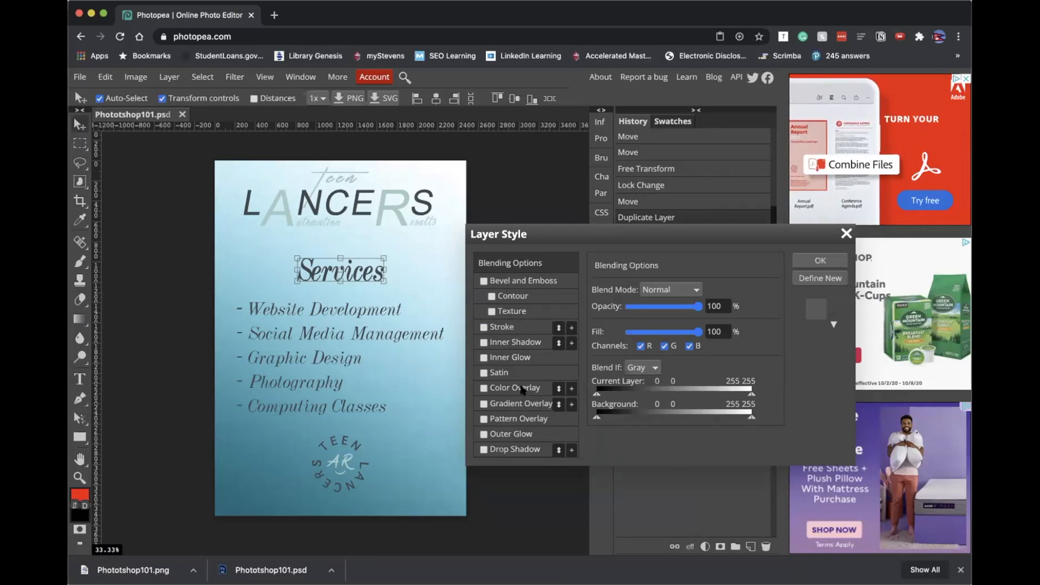
click(516, 389)
click(750, 307)
click(396, 211)
click(767, 284)
click(839, 260)
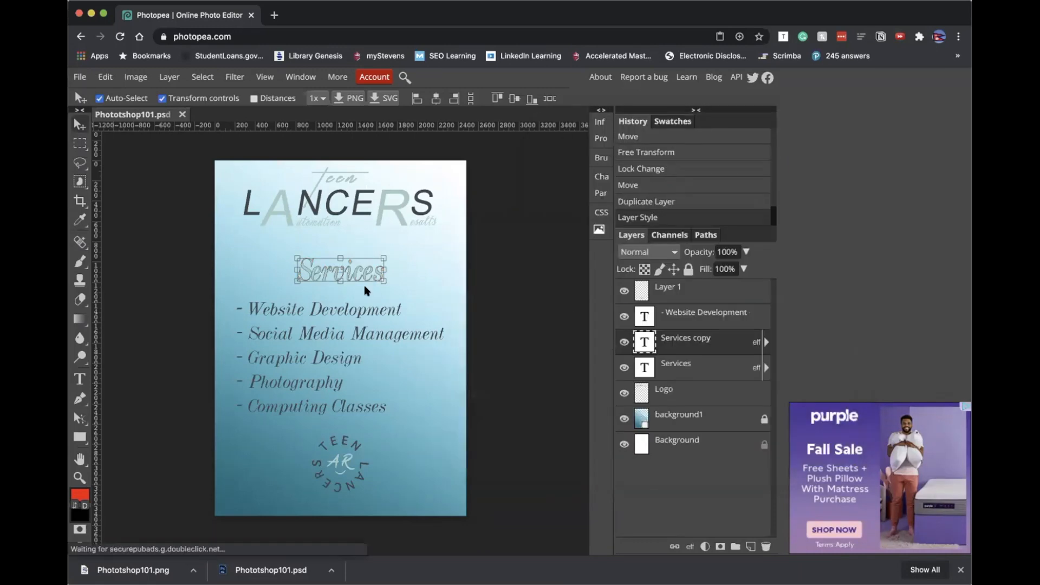
Step: Nudge the two Services text layers slightly apart so they form an offset two-tone heading
key(shift+Left)
key(shift+Down)
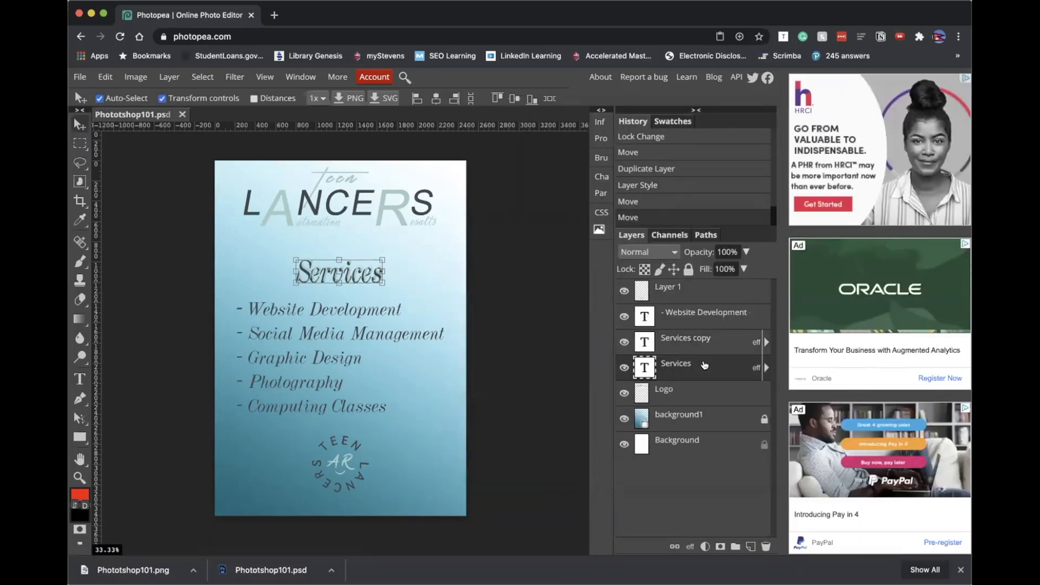
click(698, 440)
click(695, 368)
key(shift+Down)
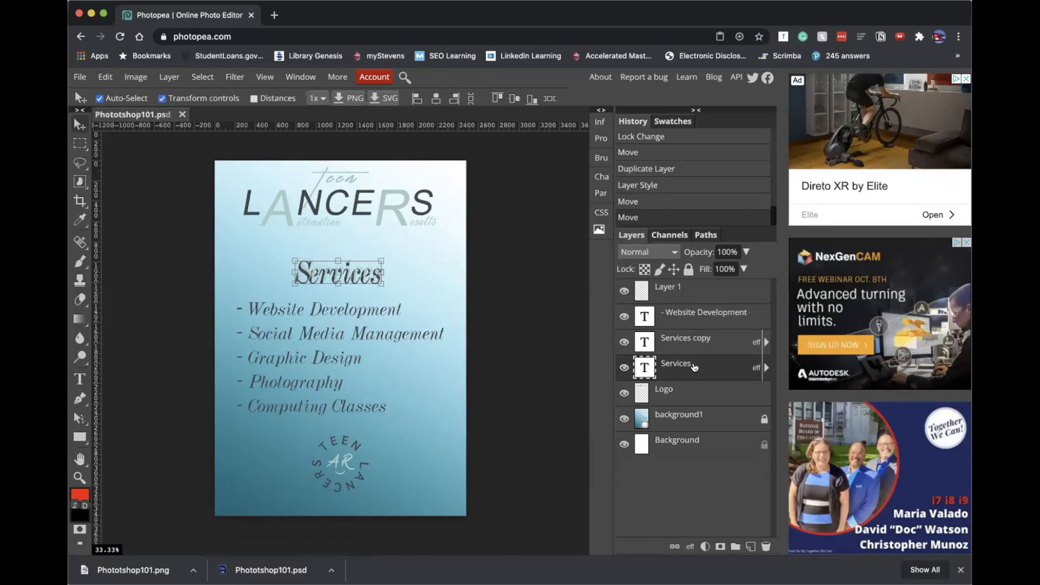
key(shift+Right)
drag(373, 275, 372, 274)
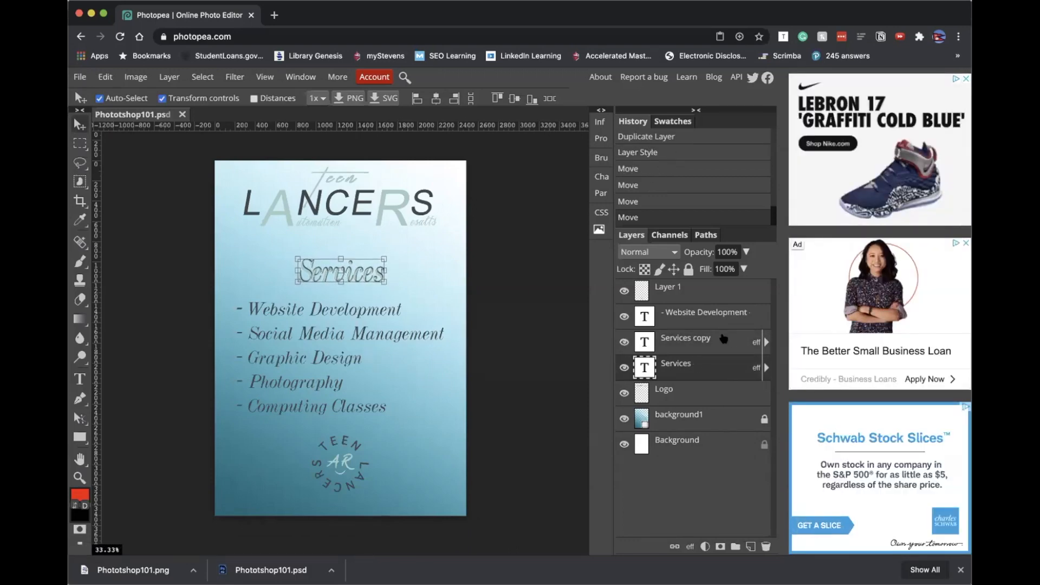
click(703, 450)
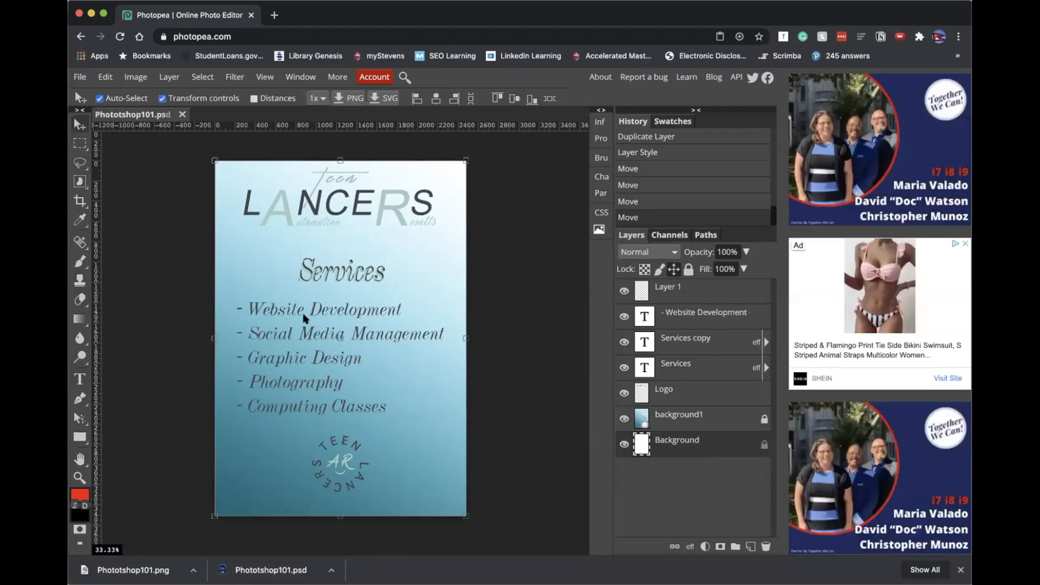
Step: Set the horizontal scale of the upper, light Services text to 170%
key(t)
click(334, 274)
double_click(334, 274)
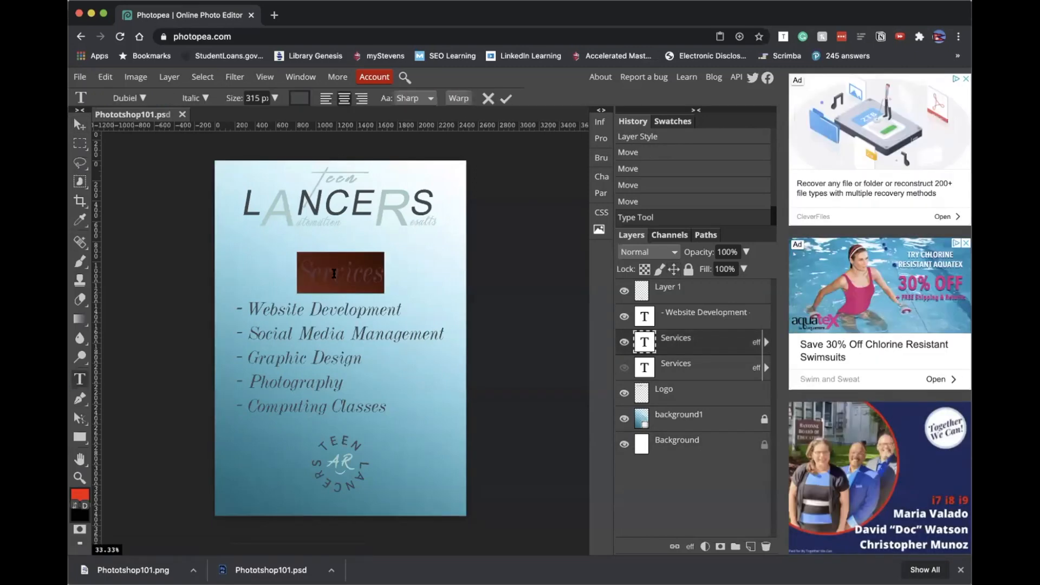
click(600, 123)
click(600, 178)
click(538, 212)
drag(516, 230, 530, 230)
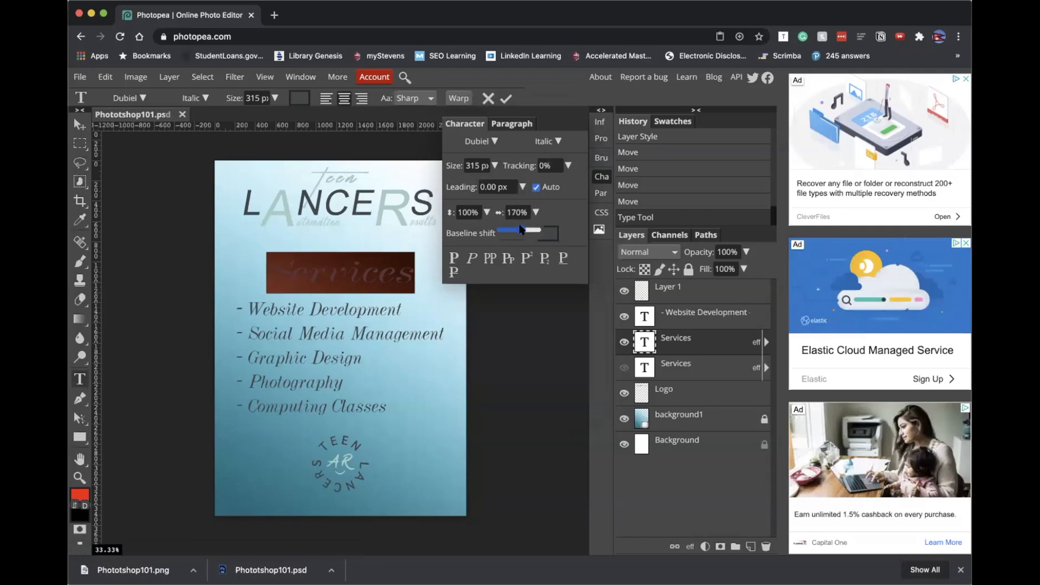
click(603, 191)
click(601, 213)
Step: Set the horizontal scale of the lower, dark Services text to 170% and make both heading layers visible
click(676, 364)
click(624, 368)
click(624, 342)
double_click(342, 273)
click(602, 176)
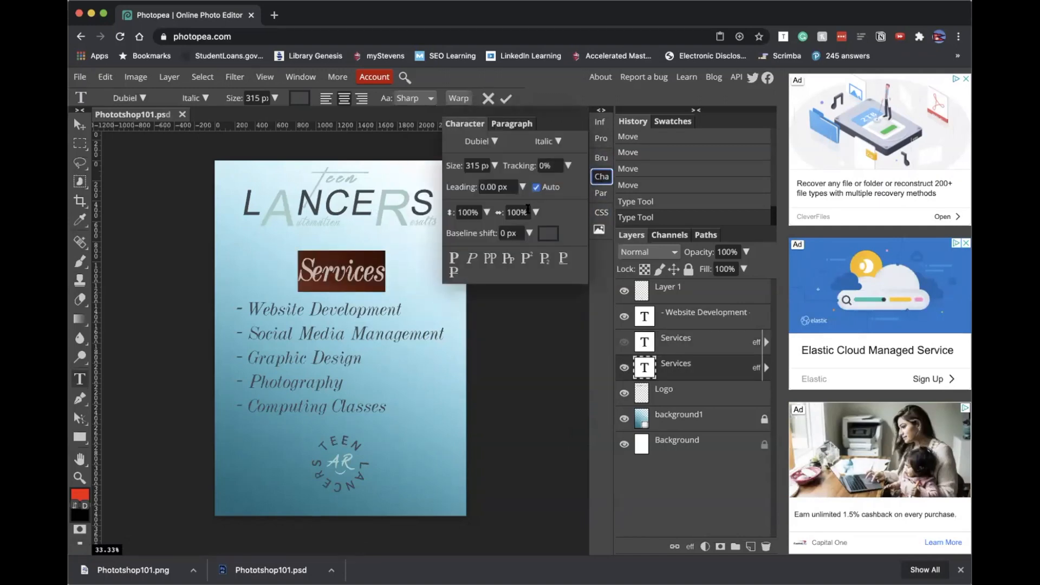
double_click(516, 212)
text(170)
click(507, 99)
click(602, 177)
click(624, 342)
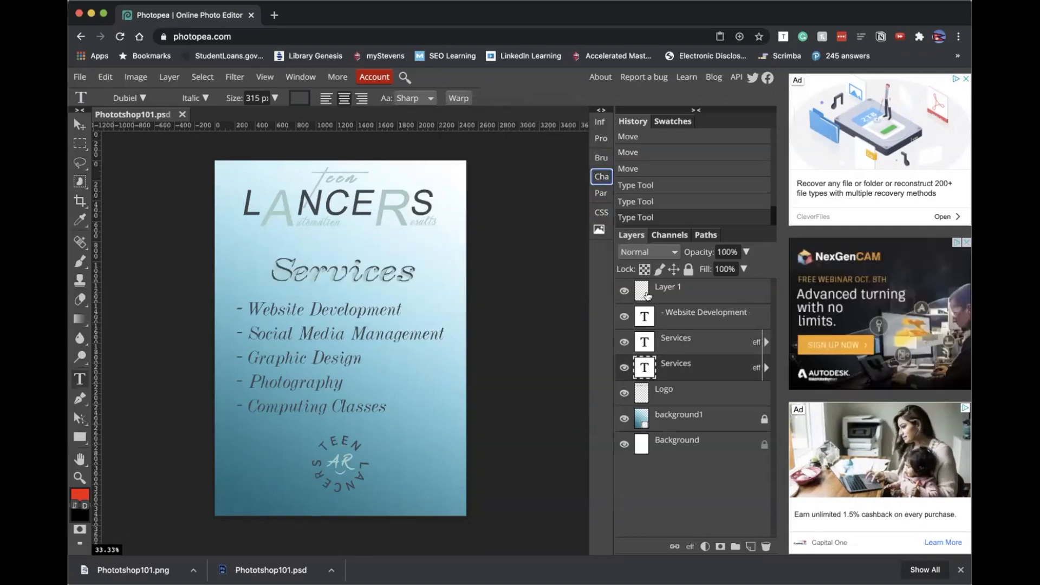
Step: Realign the dark Services text with a small offset from the light copy and centre the widened heading
click(709, 365)
click(80, 125)
drag(345, 273, 342, 272)
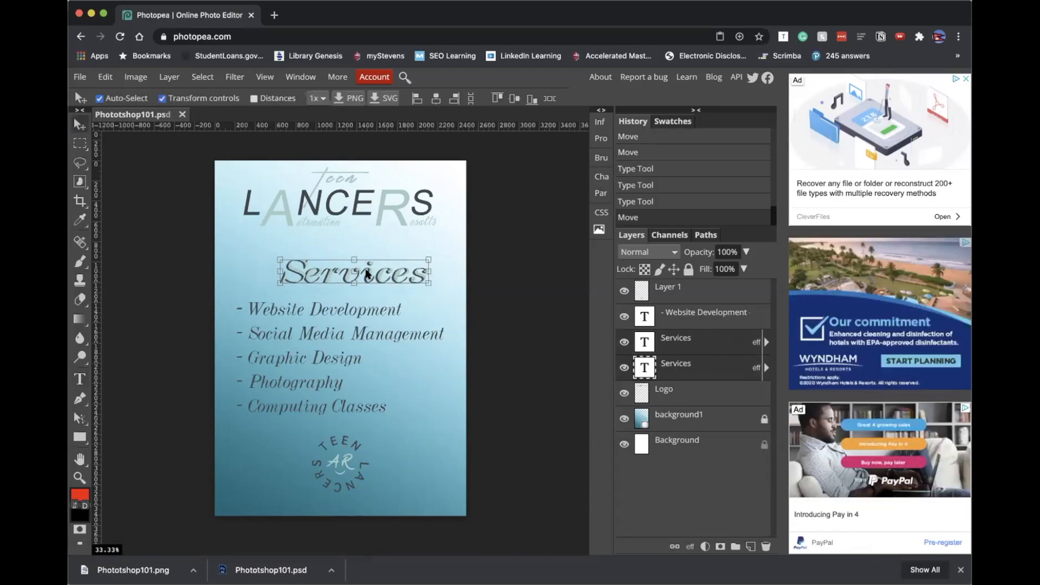
Step: Group the two Services text layers into a folder named Services
click(735, 547)
double_click(675, 338)
text(Services)
key(Return)
Step: Rename the round logo's layer, Layer 1, to Watermark
double_click(668, 287)
text(Watermark)
key(Return)
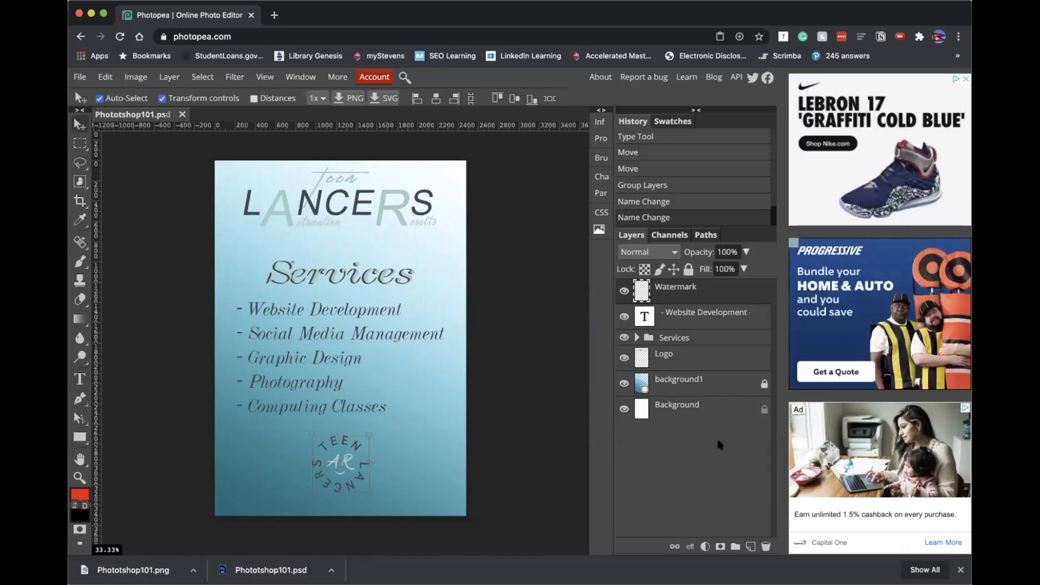
click(707, 412)
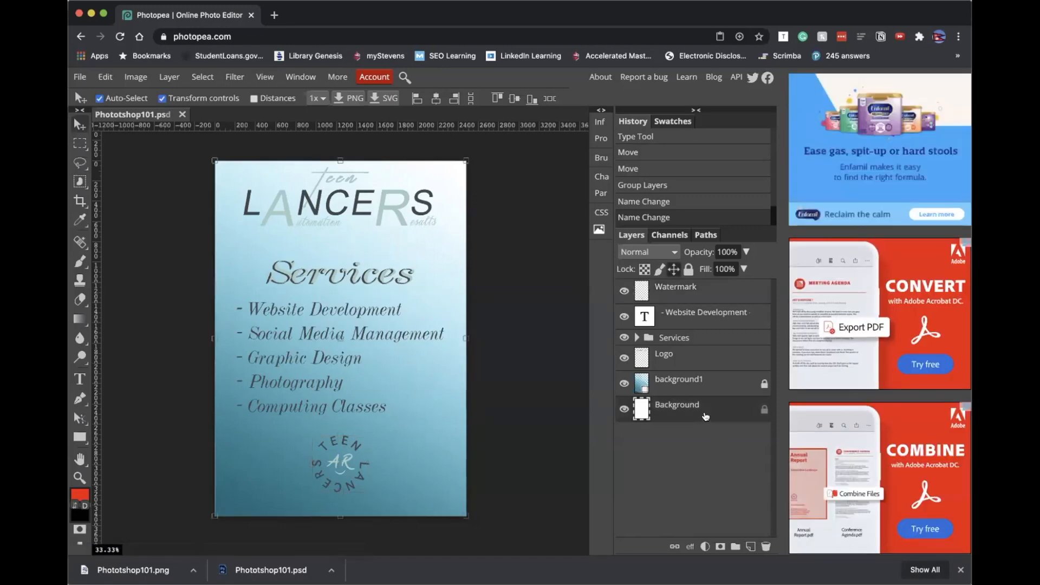